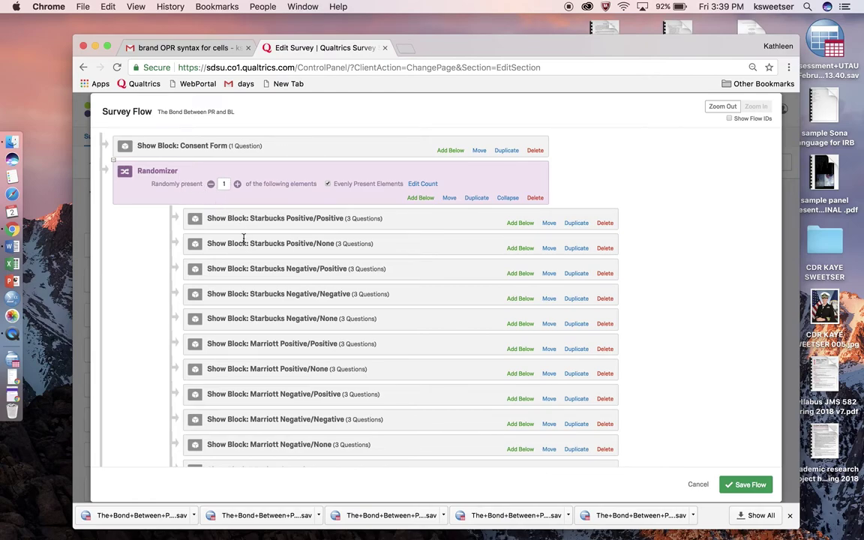
Scroll through the Survey Flow randomizer's 12 condition blocks.
scroll(235, 336, "down", 5)
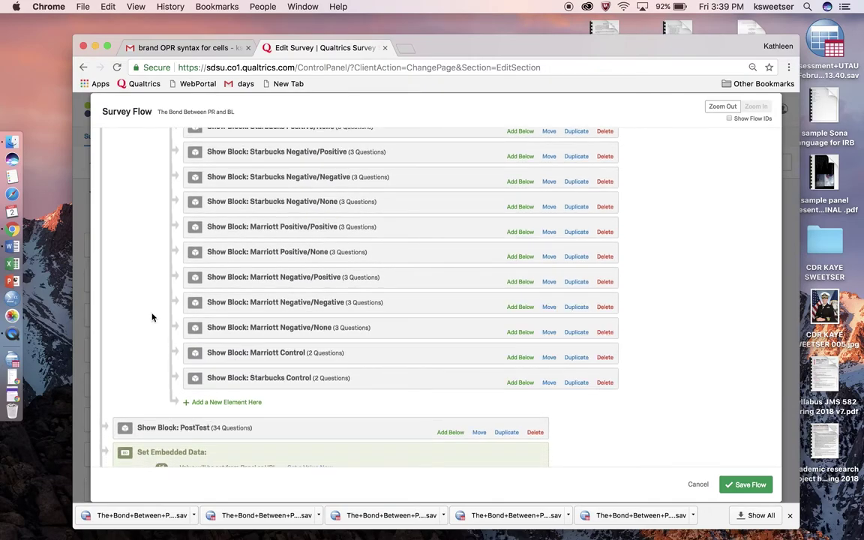
scroll(152, 321, "up", 5)
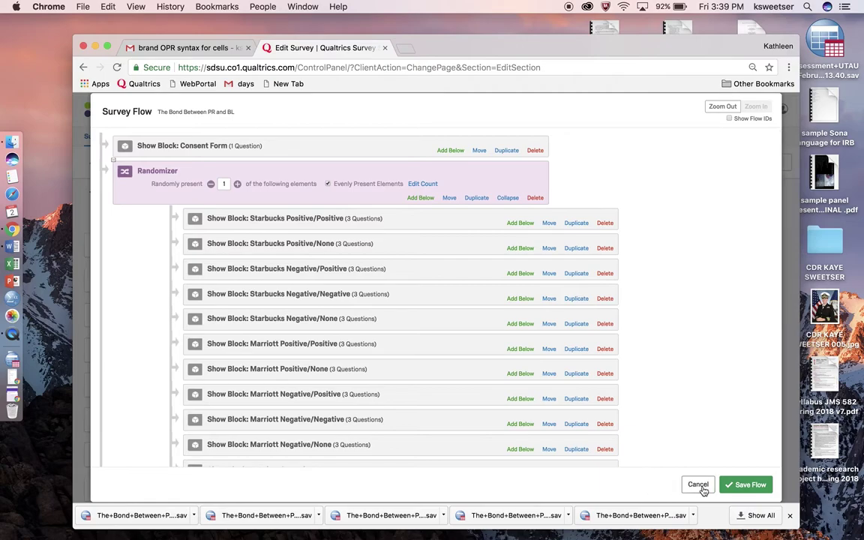
left_click(698, 485)
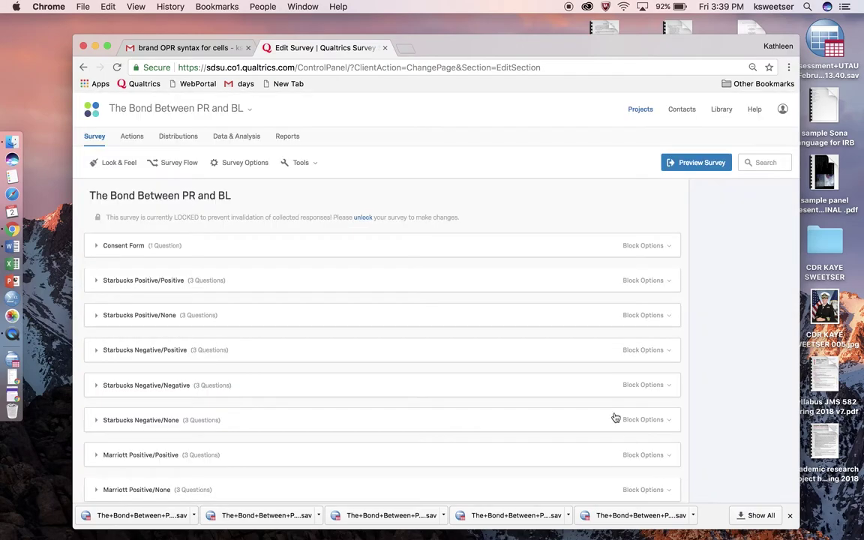
left_click(96, 282)
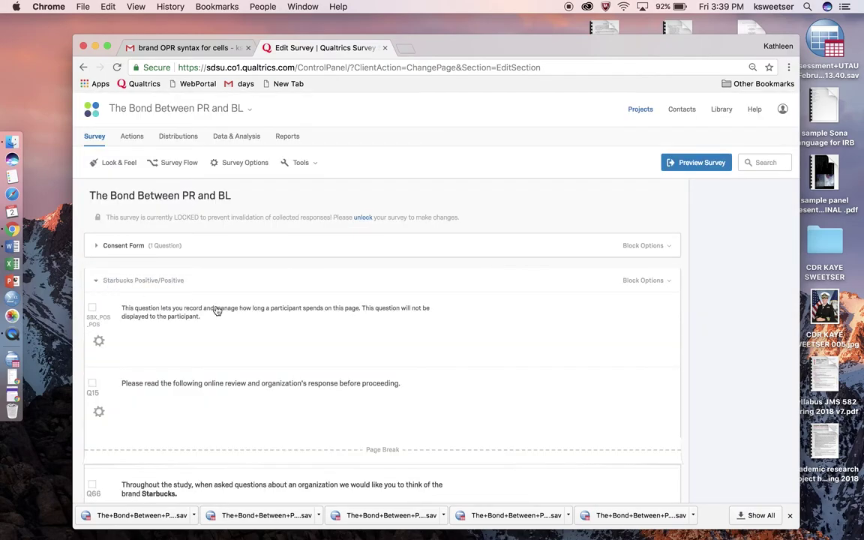
left_click(403, 336)
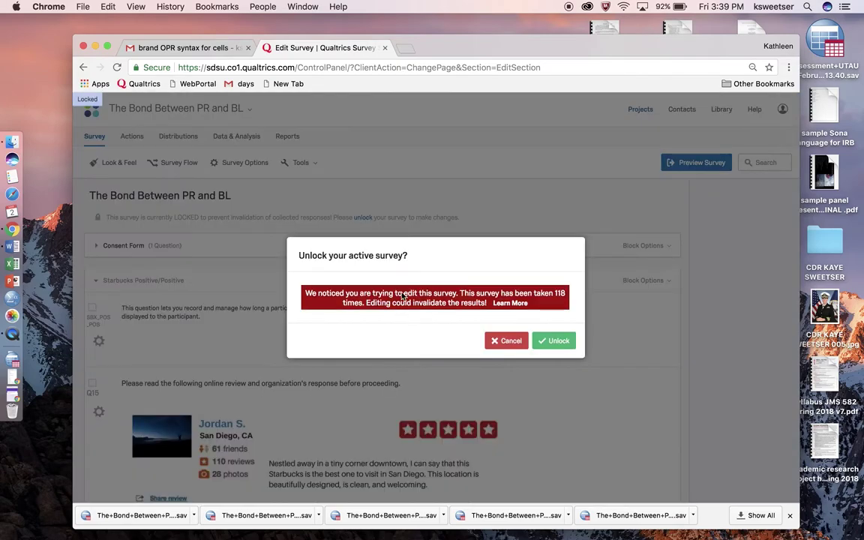
left_click(547, 342)
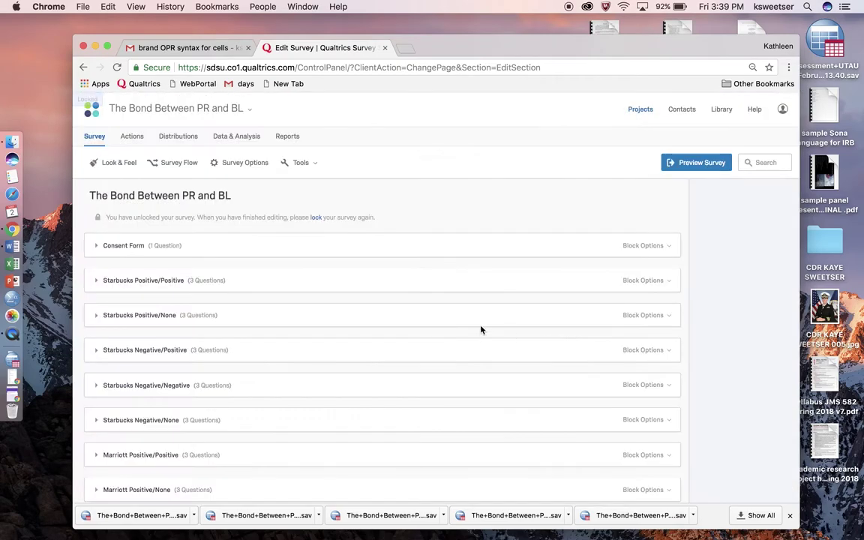
left_click(95, 281)
left_click(286, 325)
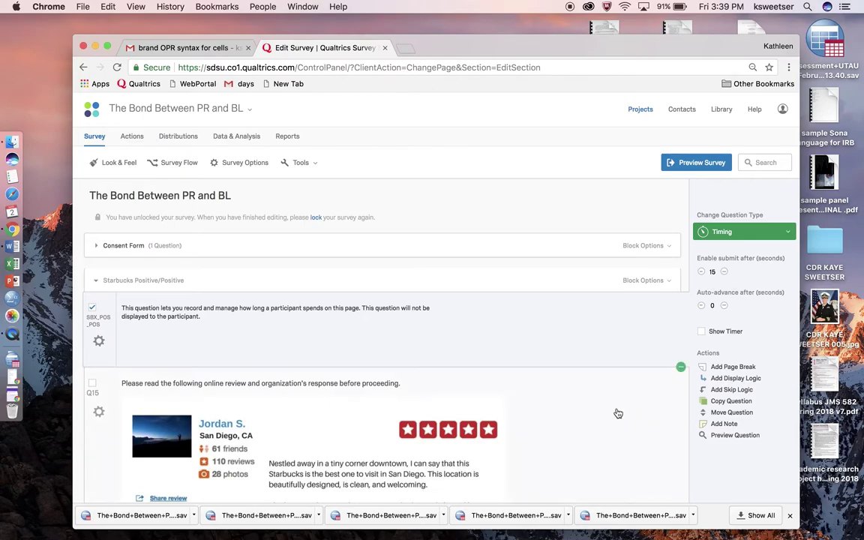
scroll(615, 414, "down", 5)
scroll(615, 416, "down", 4)
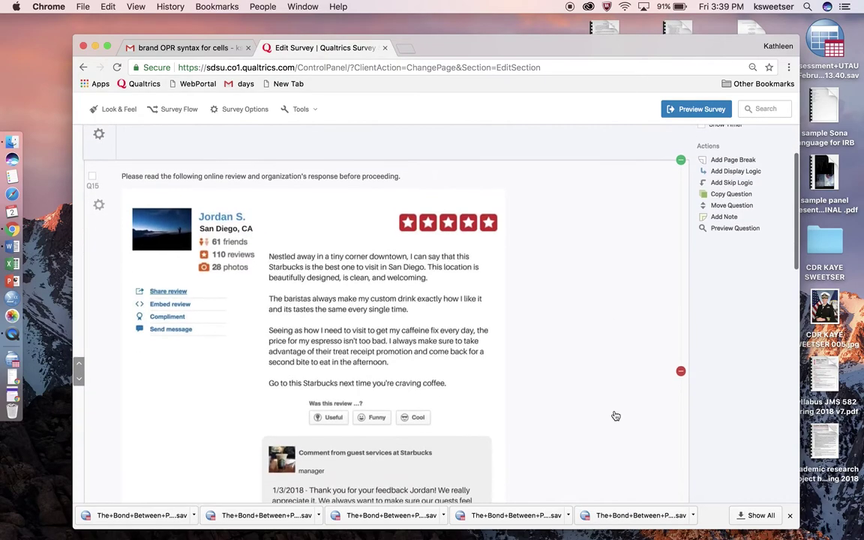
scroll(615, 416, "up", 1)
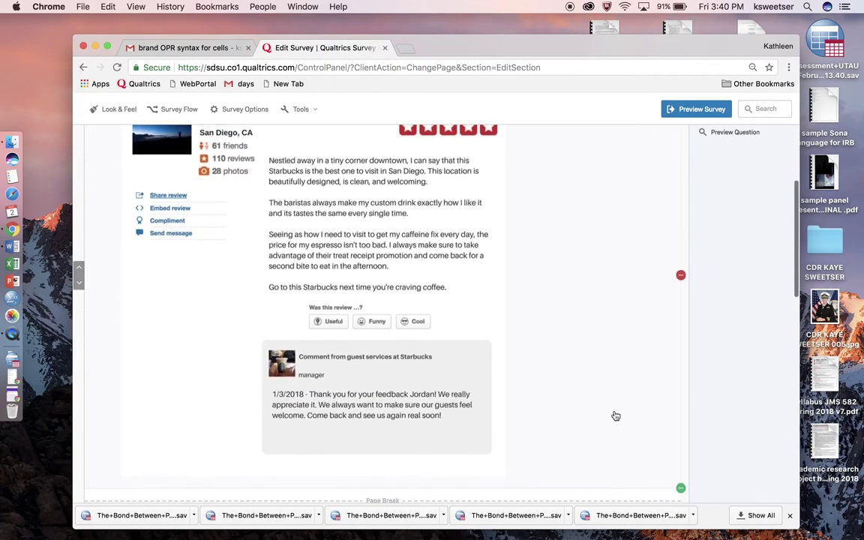
scroll(615, 415, "up", 3)
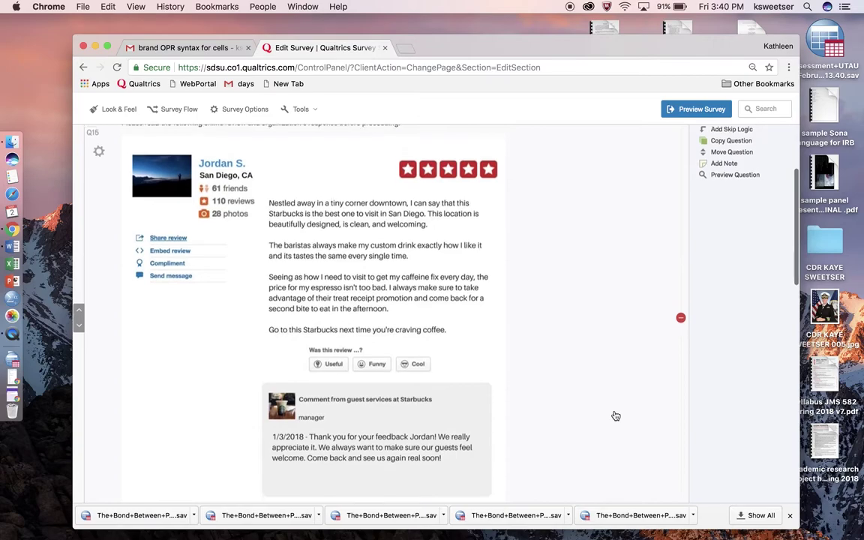
scroll(615, 415, "up", 2)
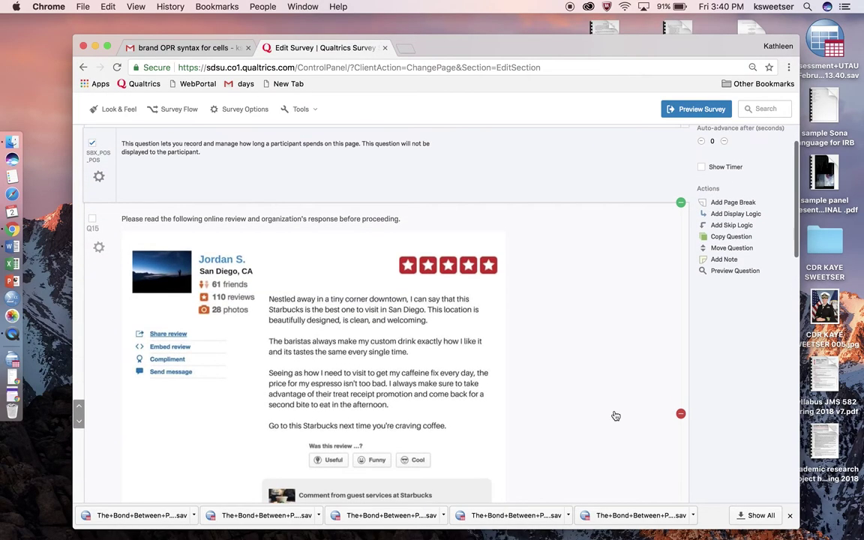
scroll(615, 416, "up", 4)
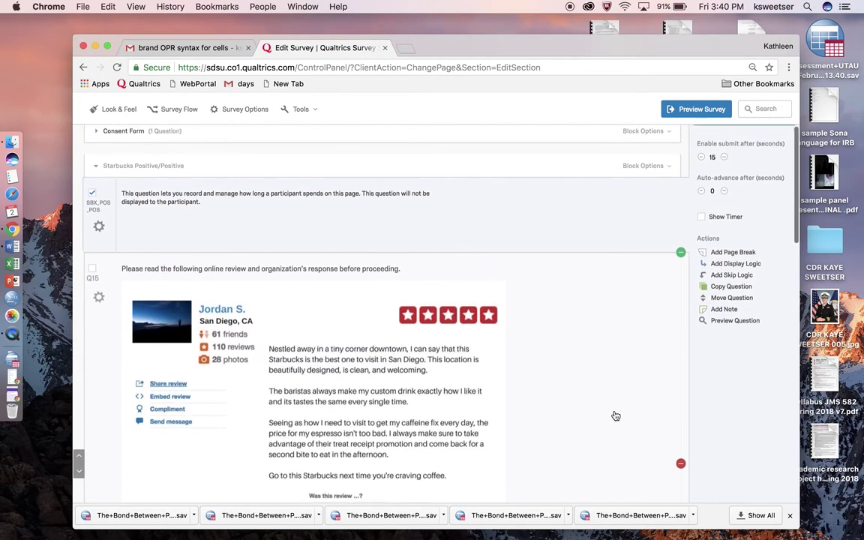
scroll(615, 416, "up", 2)
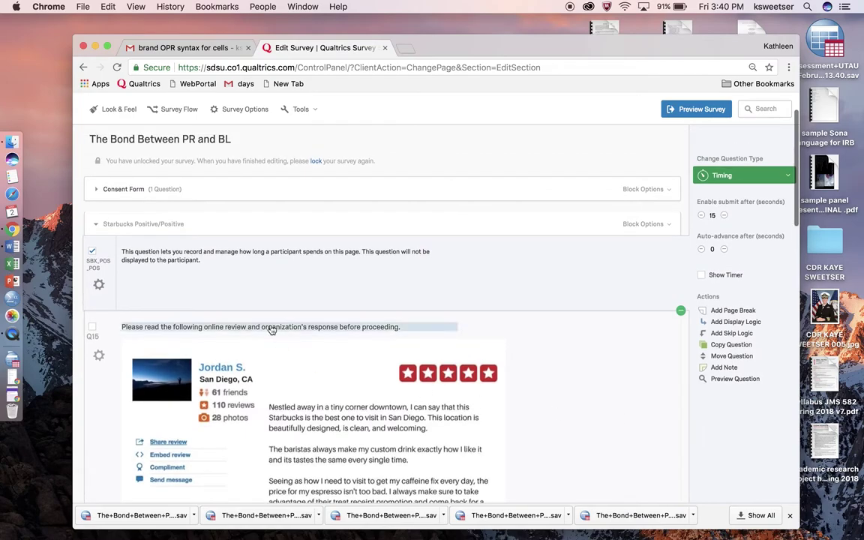
left_click(316, 167)
scroll(443, 213, "up", 2)
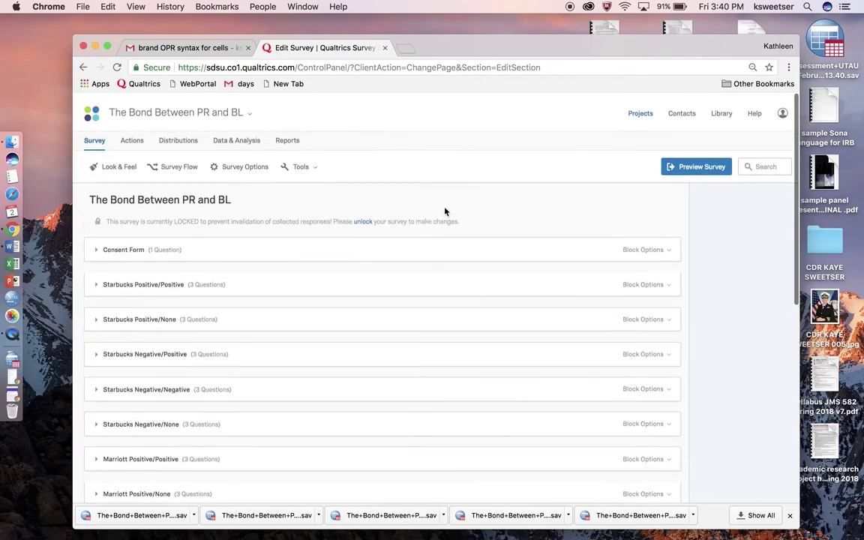
left_click(697, 168)
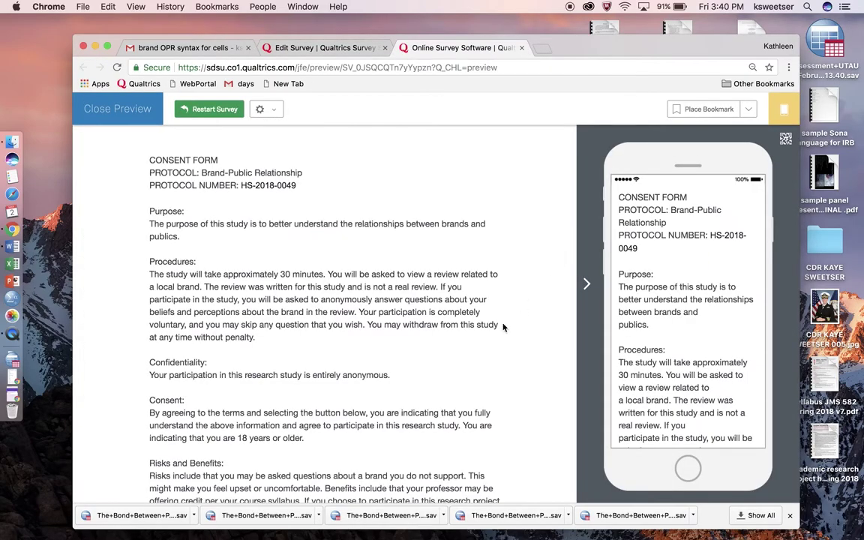
scroll(503, 327, "down", 10)
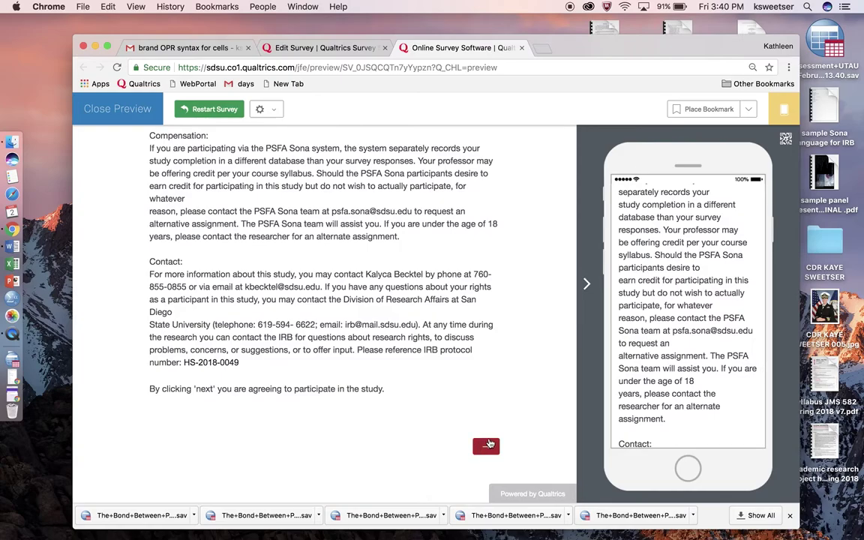
left_click(486, 448)
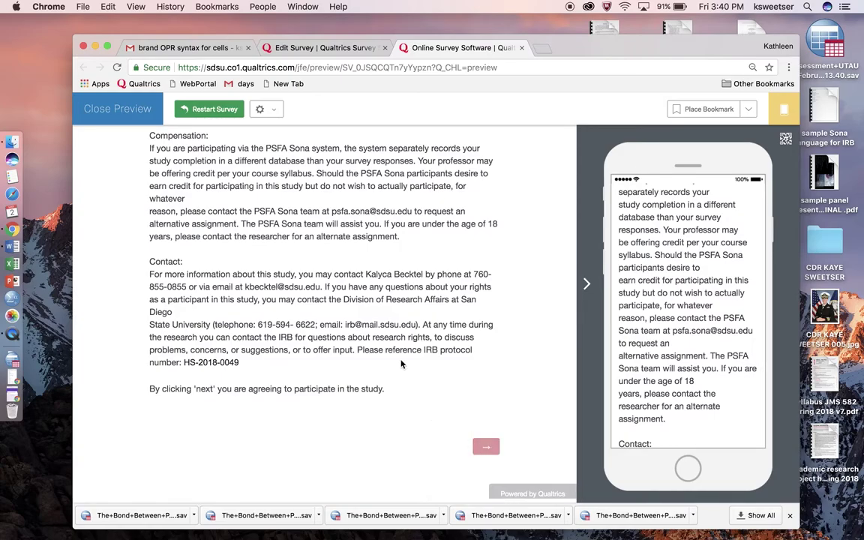
scroll(402, 361, "down", 5)
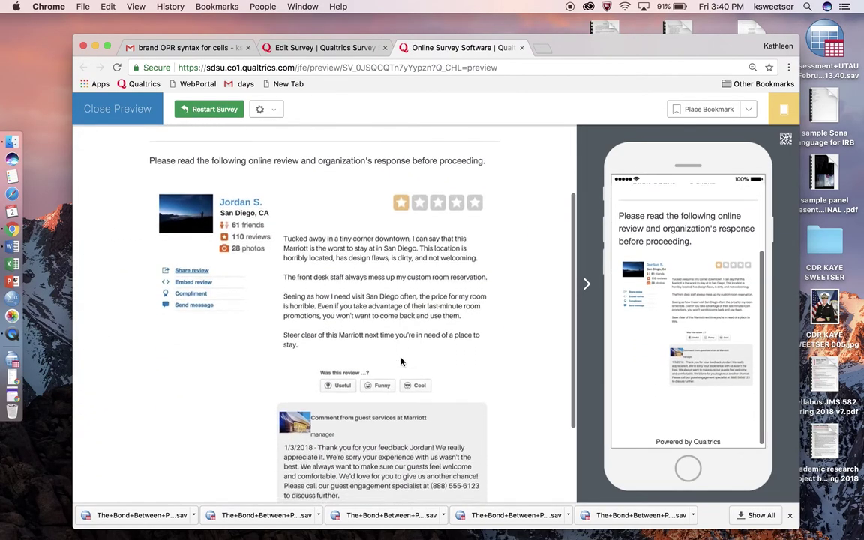
scroll(401, 361, "up", 5)
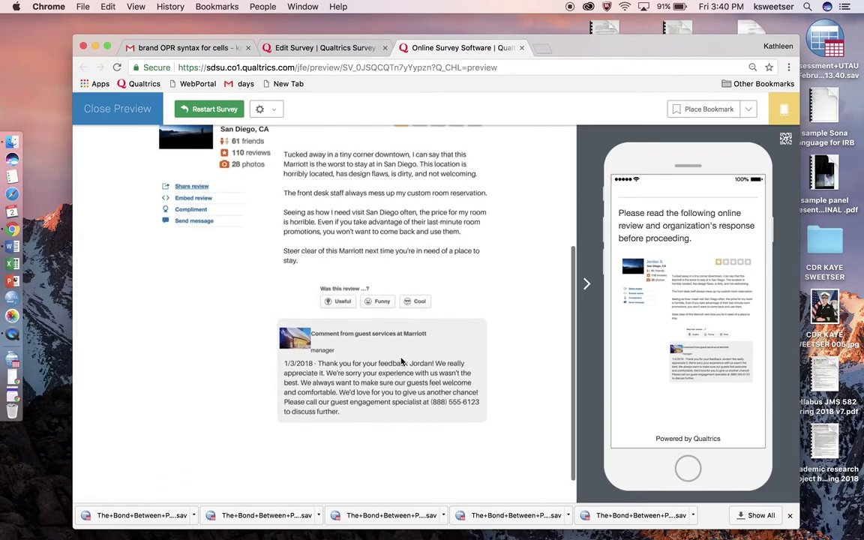
scroll(446, 451, "down", 5)
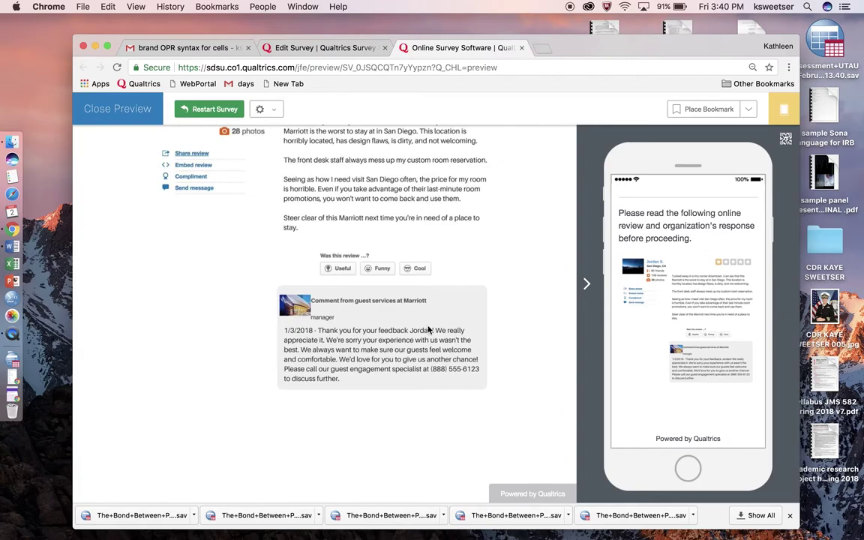
scroll(429, 331, "up", 5)
scroll(428, 331, "down", 5)
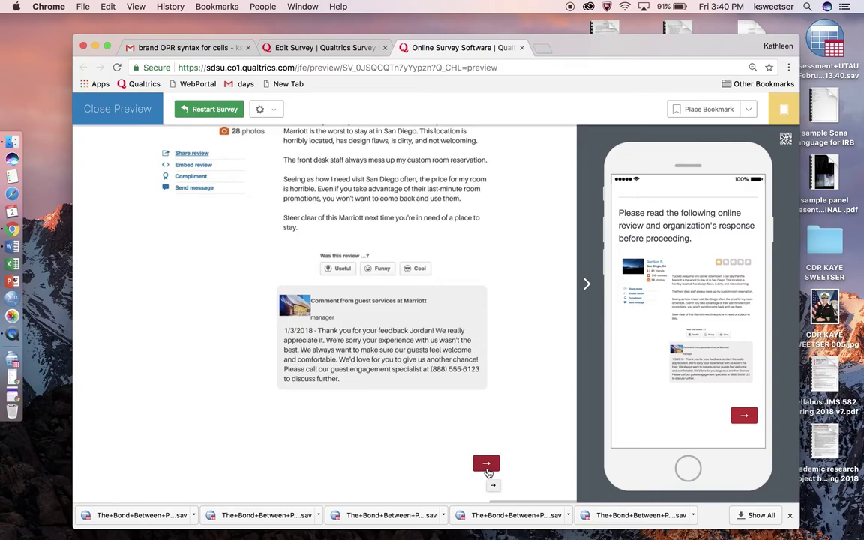
scroll(488, 471, "up", 5)
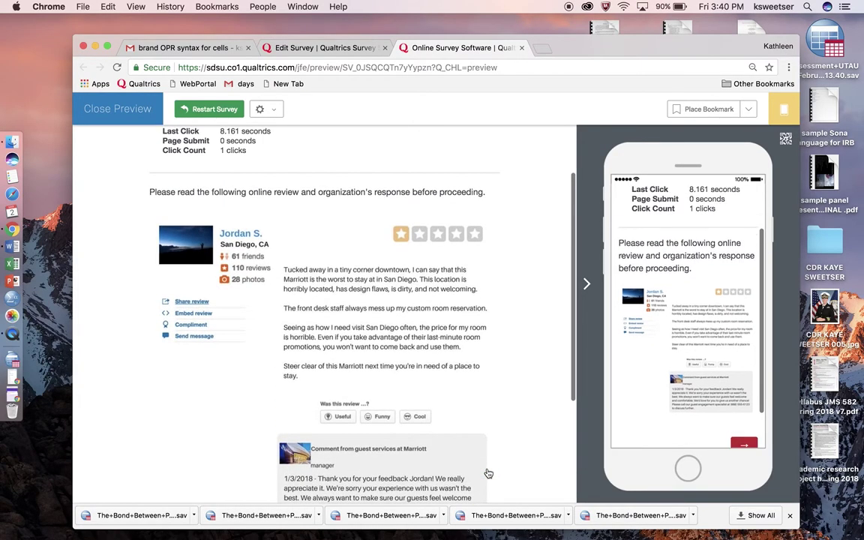
scroll(415, 298, "down", 3)
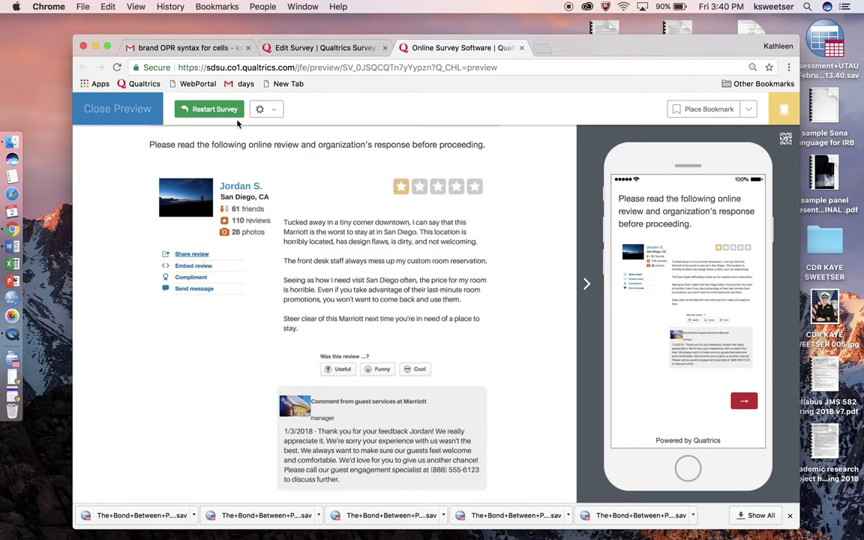
left_click(120, 110)
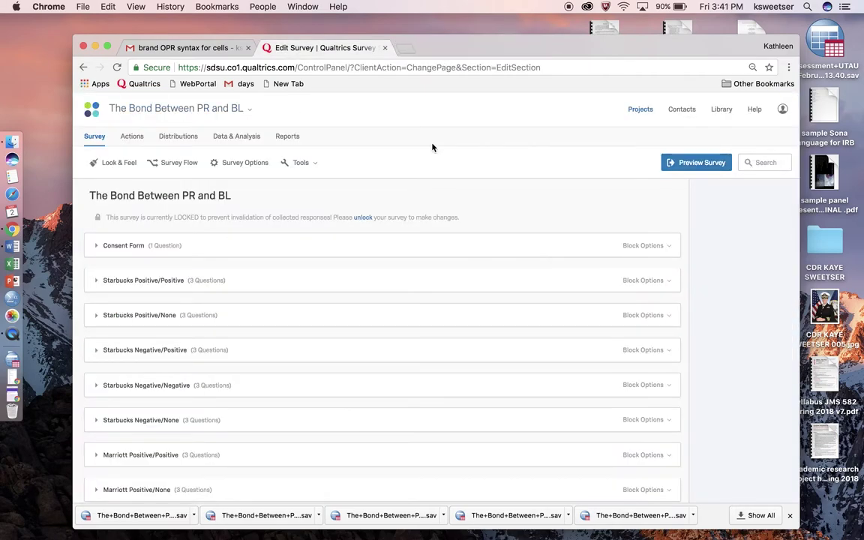
Review the Survey Flow to its end, cancel without saving, and go to Data & Analysis.
scroll(336, 216, "down", 2)
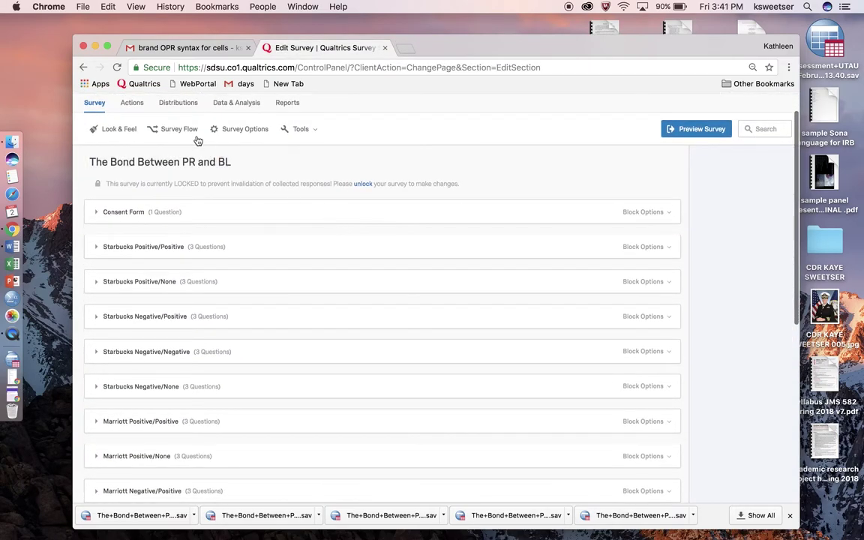
left_click(189, 135)
scroll(407, 250, "down", 4)
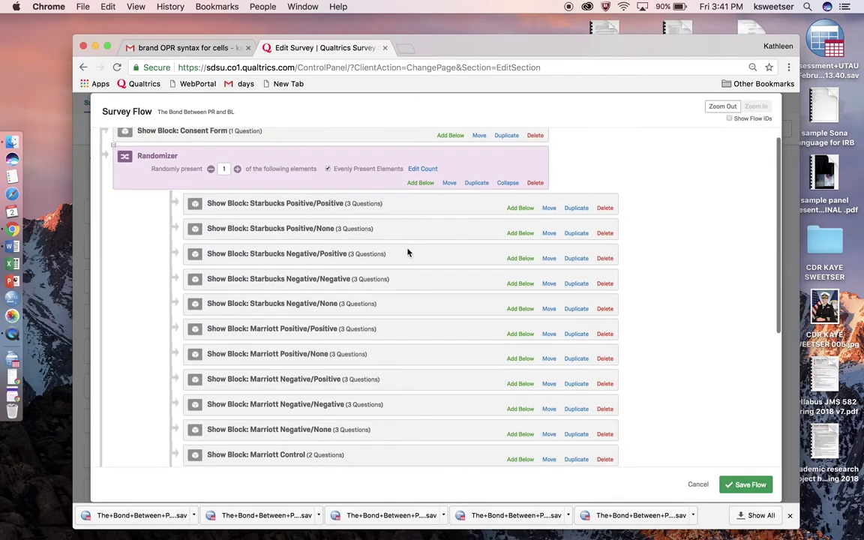
scroll(407, 252, "down", 2)
scroll(407, 252, "up", 5)
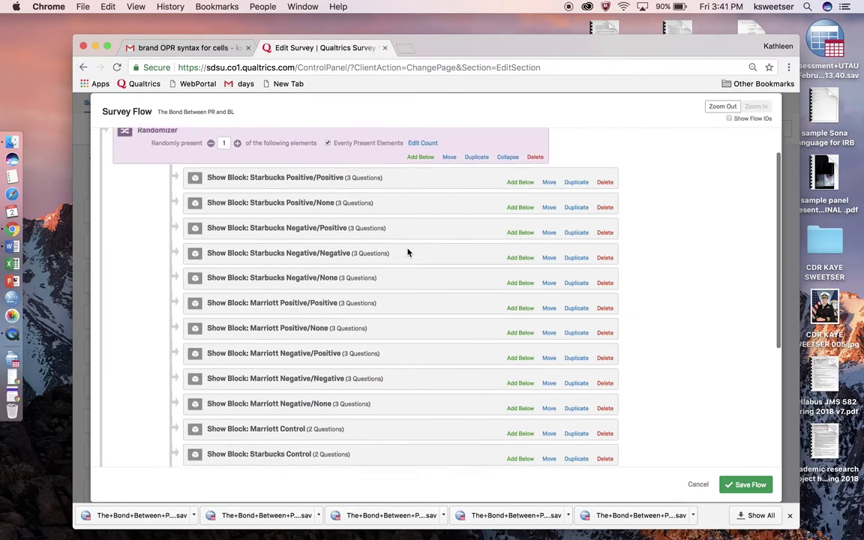
scroll(407, 252, "down", 2)
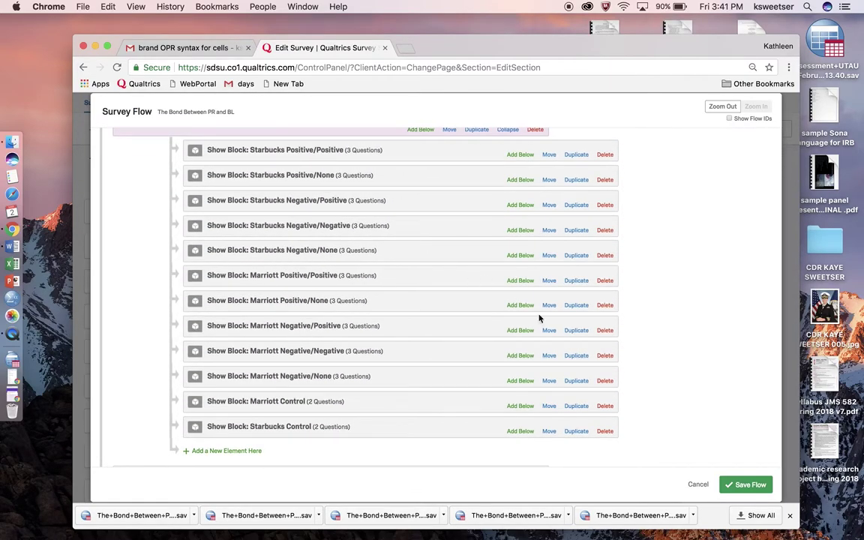
scroll(482, 307, "down", 1)
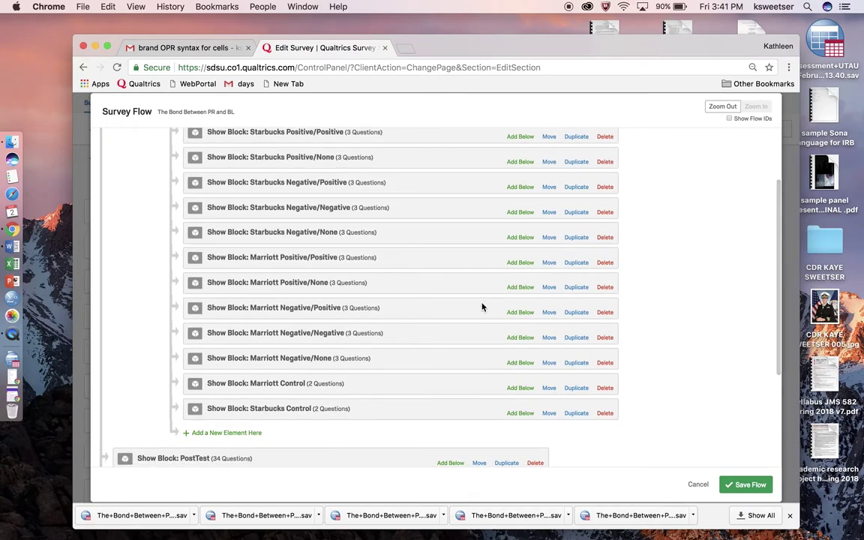
left_click(698, 485)
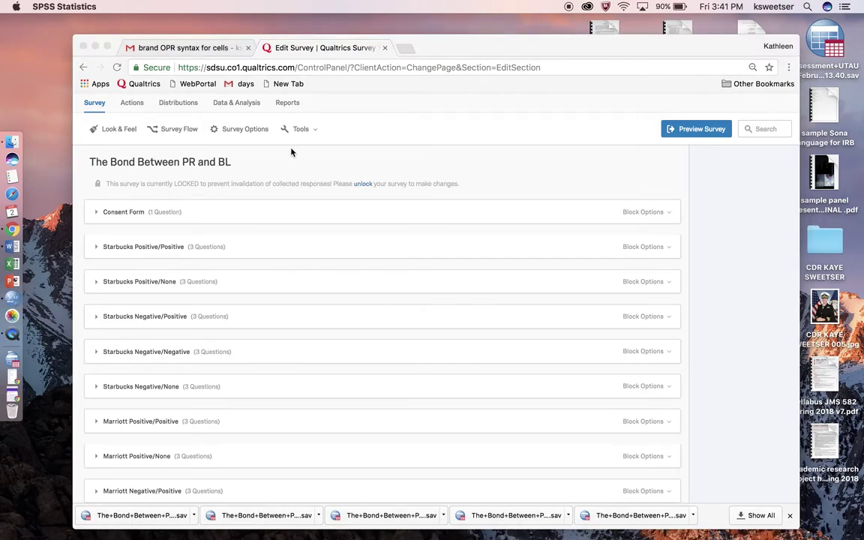
left_click(241, 105)
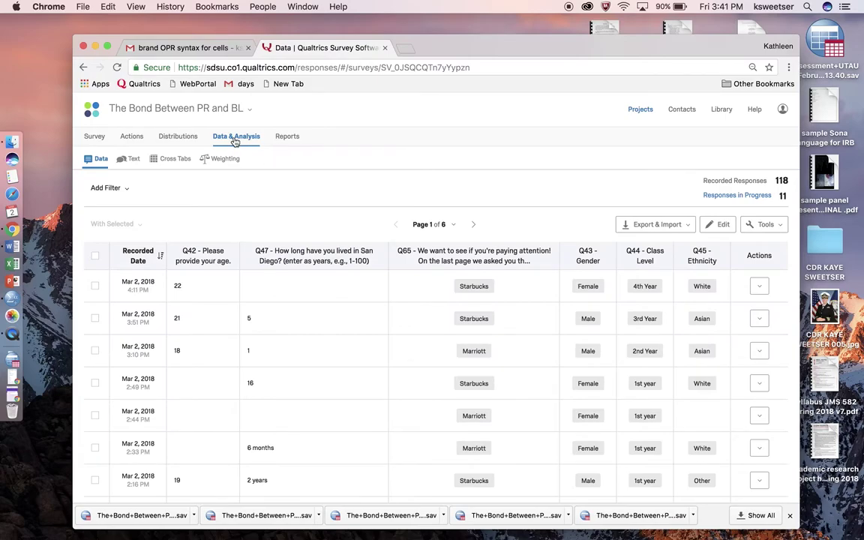
Export the 118 recorded responses in SPSS format and download the .sav file.
left_click(651, 225)
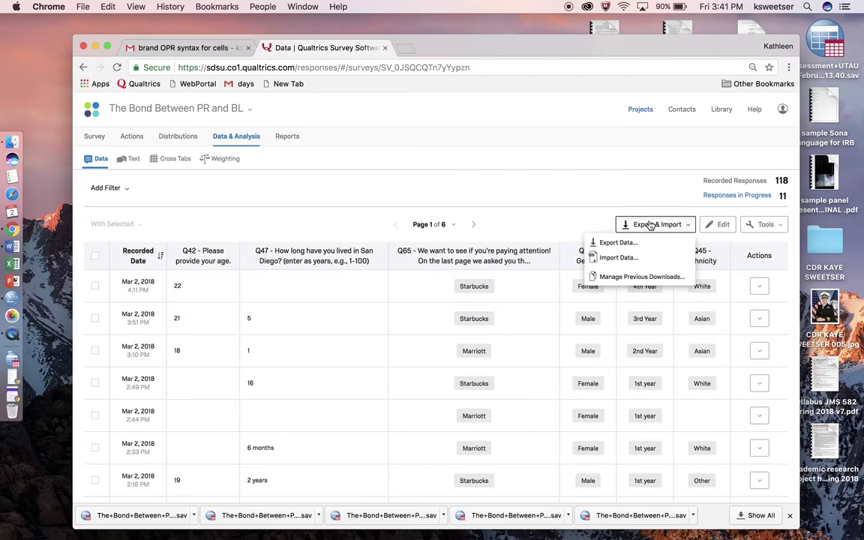
left_click(619, 243)
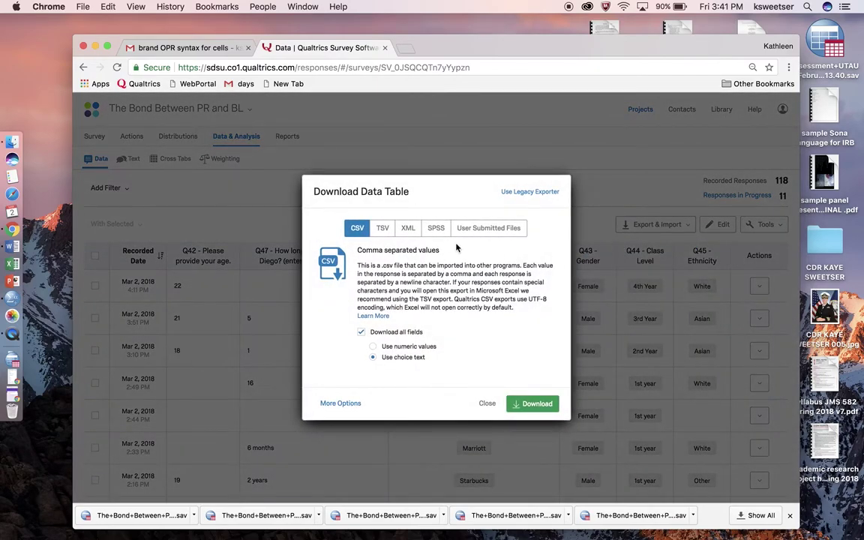
left_click(436, 228)
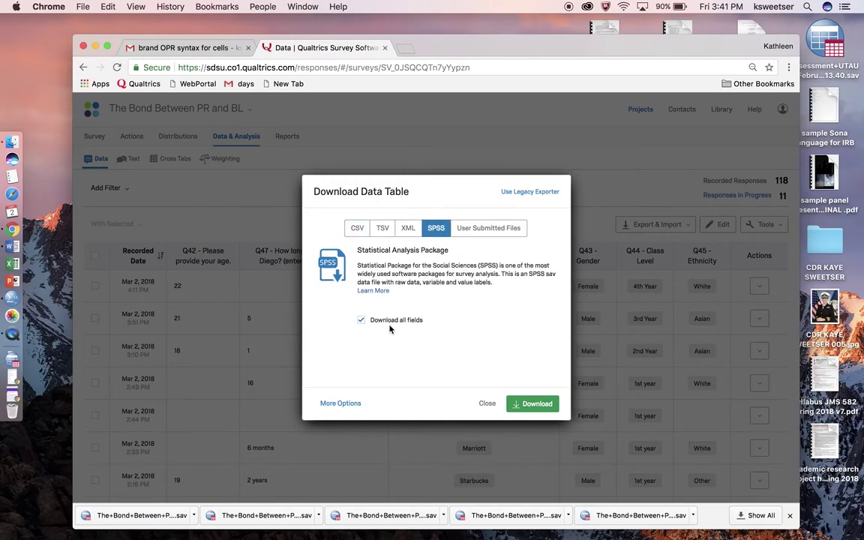
left_click(532, 405)
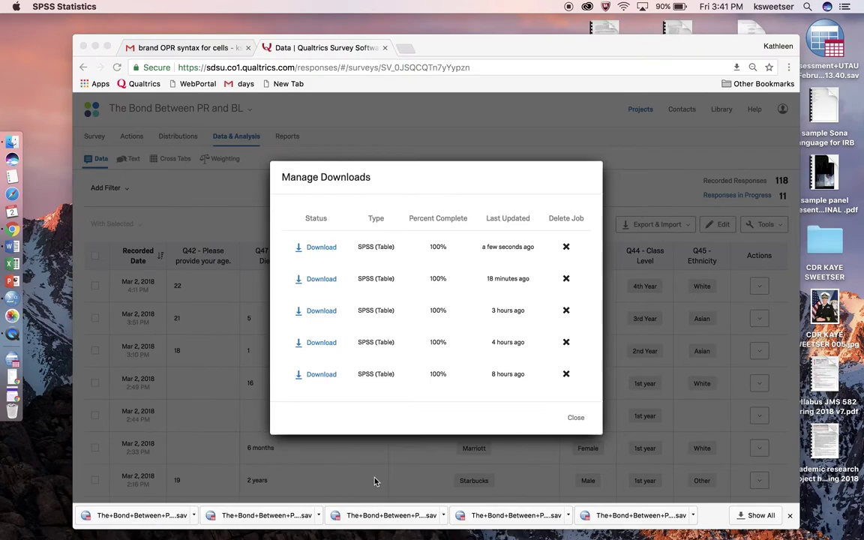
left_click(575, 420)
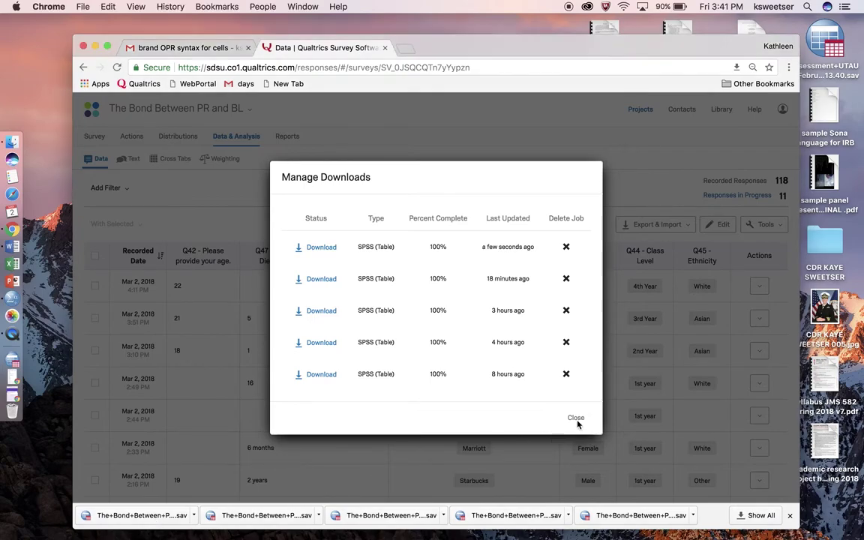
Open the downloaded .sav file in SPSS, dismissing the remote server connection error.
left_click(576, 420)
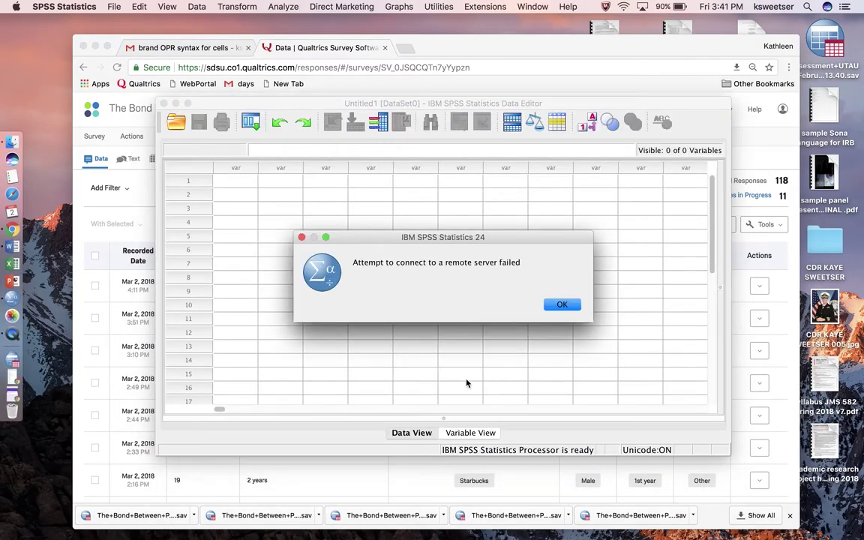
left_click(560, 304)
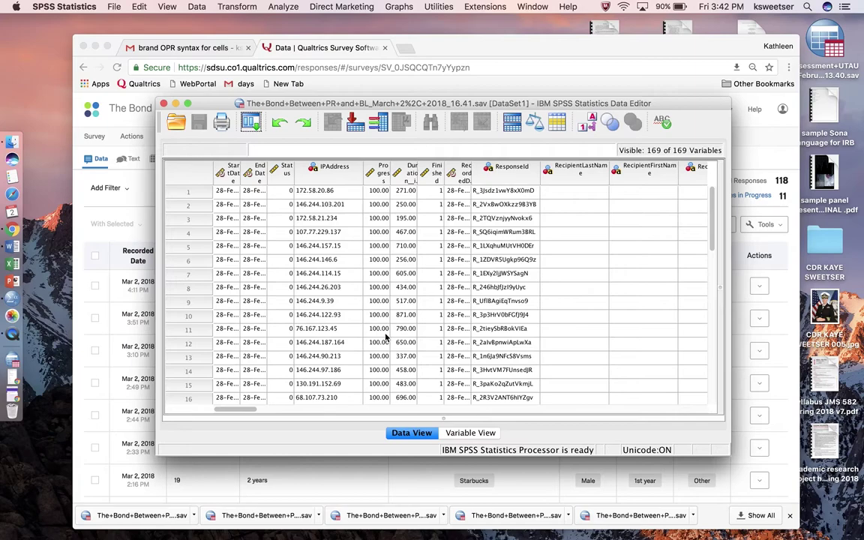
scroll(385, 338, "right", 15)
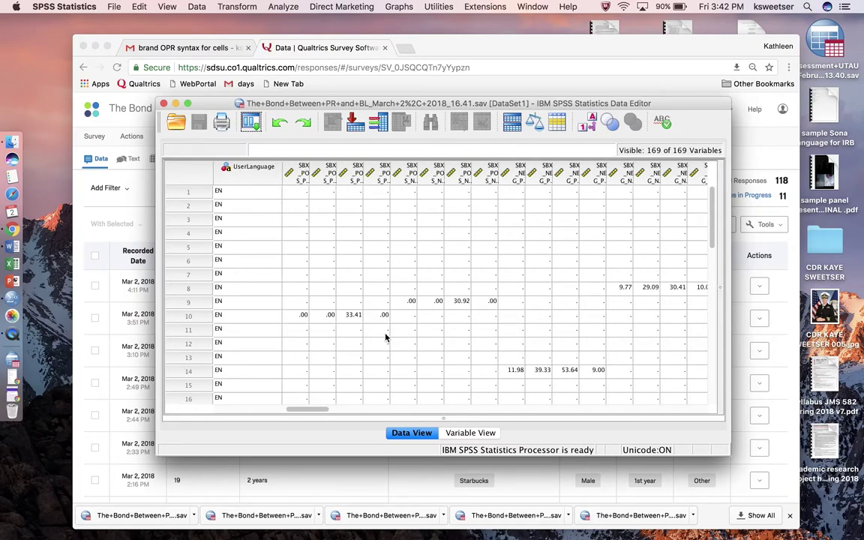
scroll(386, 338, "right", 3)
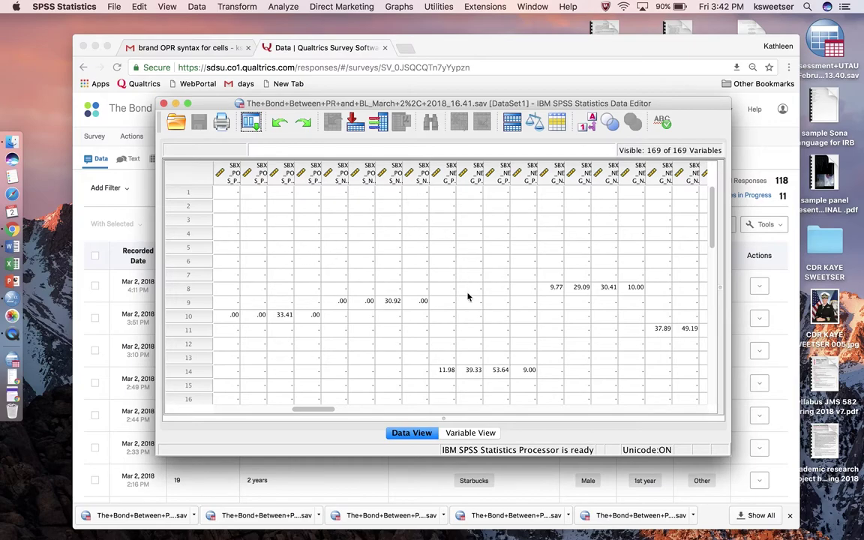
scroll(494, 341, "right", 10)
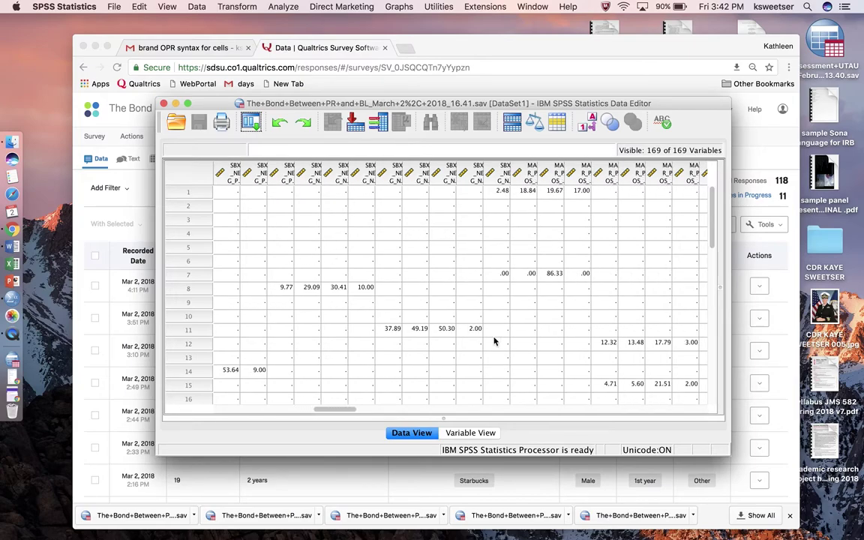
scroll(493, 341, "right", 4)
scroll(493, 341, "right", 10)
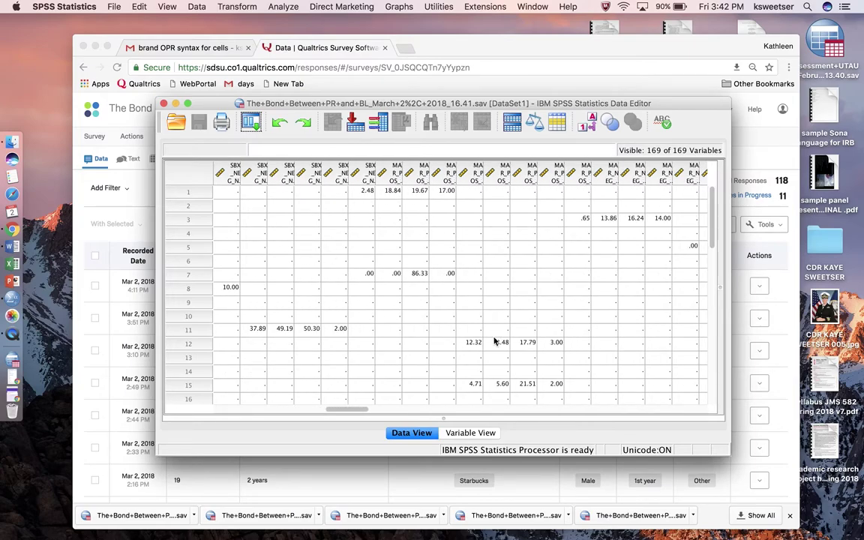
scroll(494, 341, "right", 6)
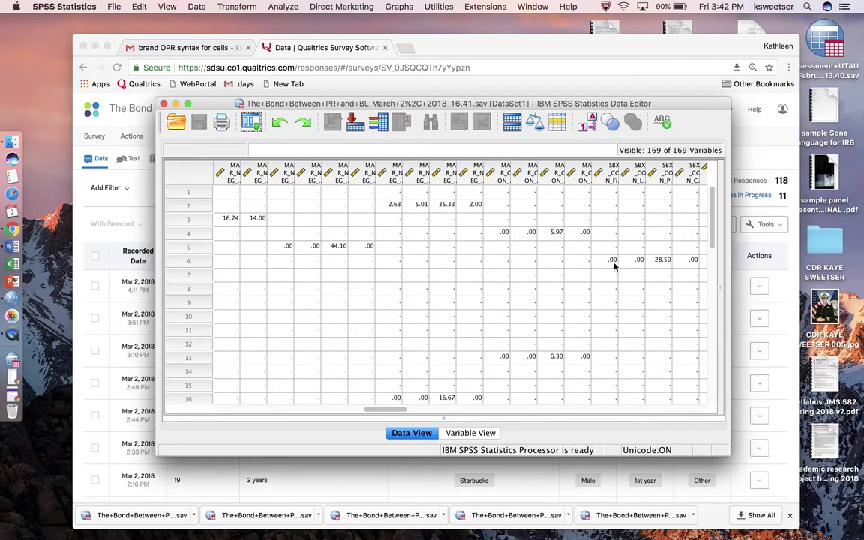
scroll(578, 261, "right", 2)
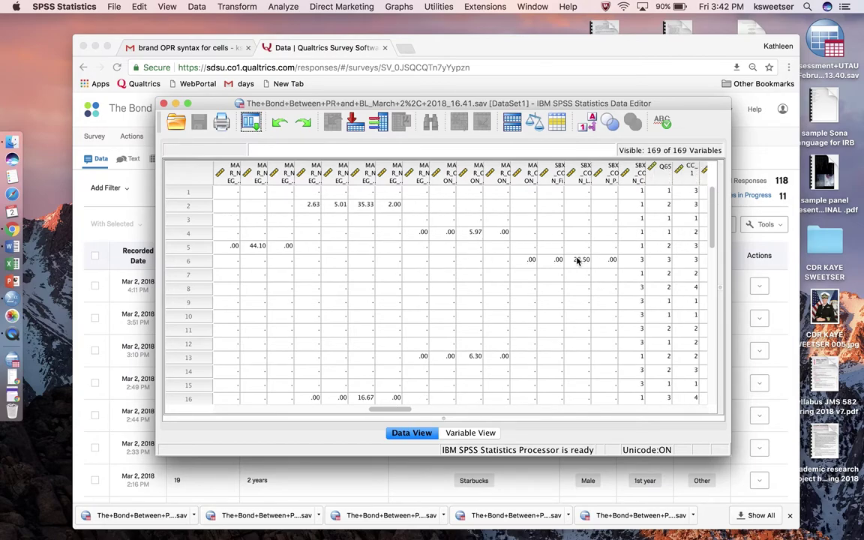
scroll(577, 261, "left", 1)
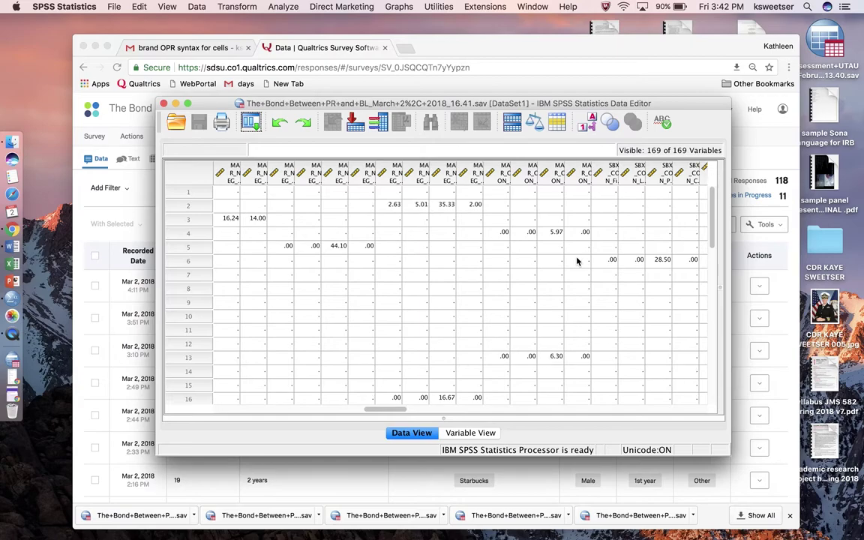
scroll(578, 261, "left", 6)
scroll(578, 261, "down", 1)
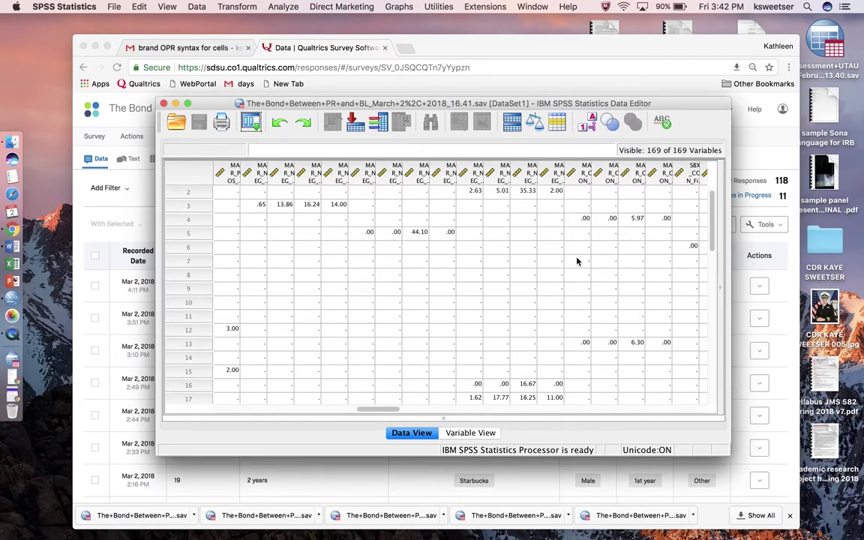
scroll(577, 261, "left", 9)
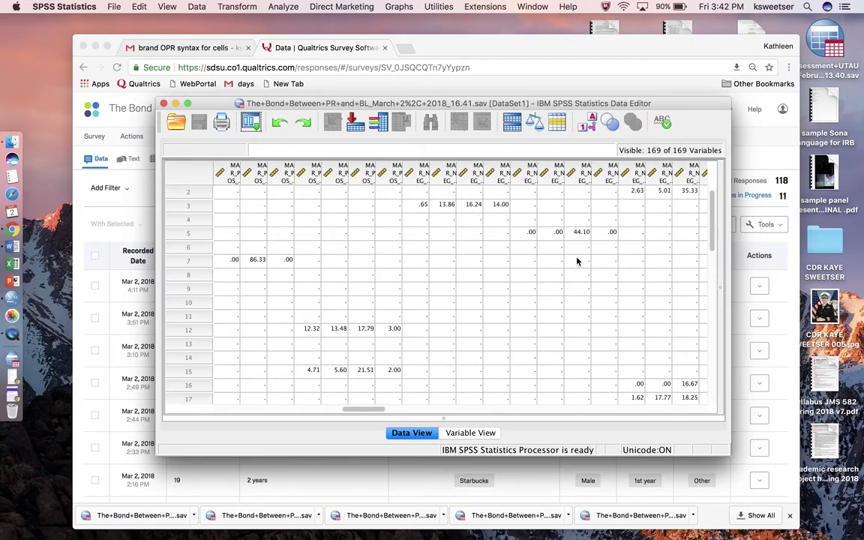
scroll(577, 262, "left", 7)
scroll(577, 261, "down", 1)
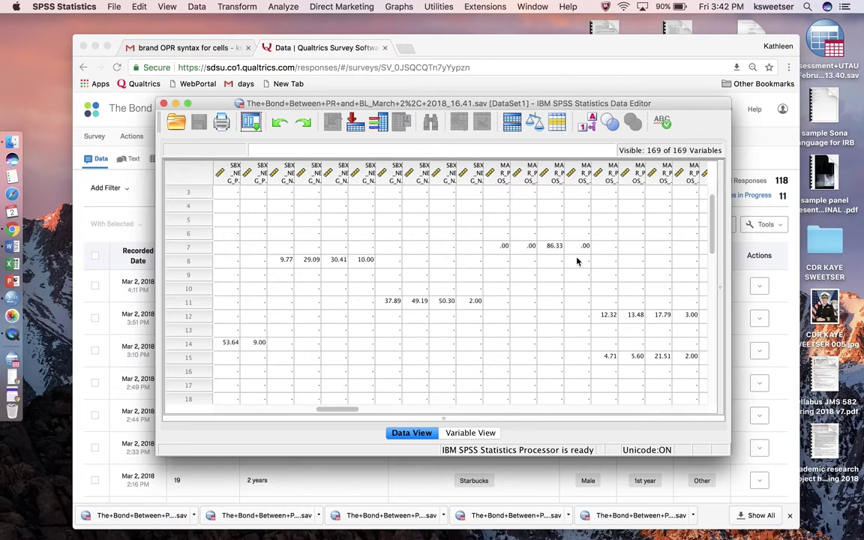
scroll(578, 261, "left", 10)
scroll(578, 261, "up", 1)
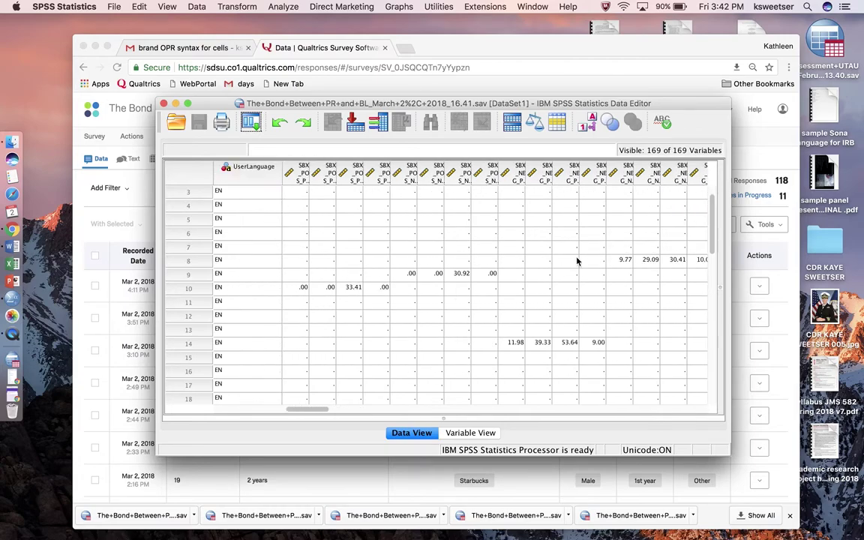
scroll(578, 261, "right", 8)
scroll(577, 261, "left", 3)
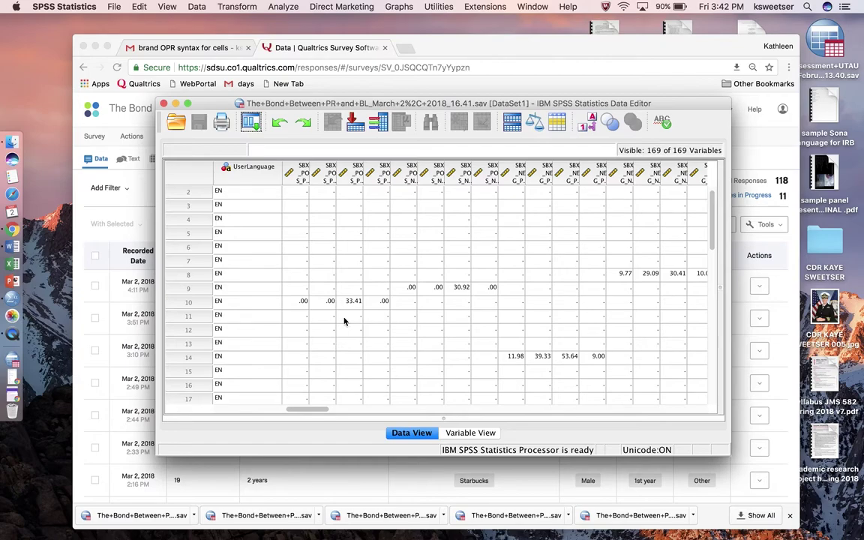
Select the four timing values of respondents 10, 9 and 14 in Data View.
left_click(304, 302)
key("shift+Right")
key("shift+Right")
key("shift+Right")
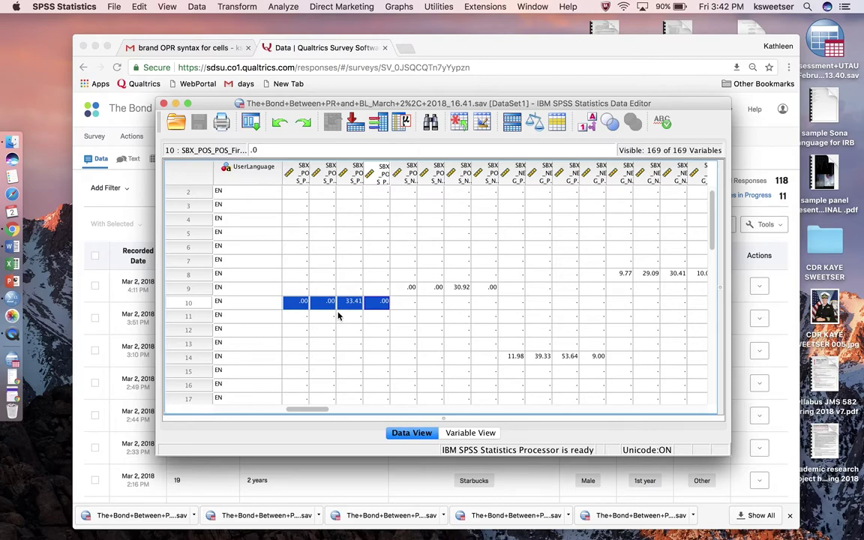
left_click(412, 288)
key("shift+Right")
key("shift+Right")
key("shift+Right")
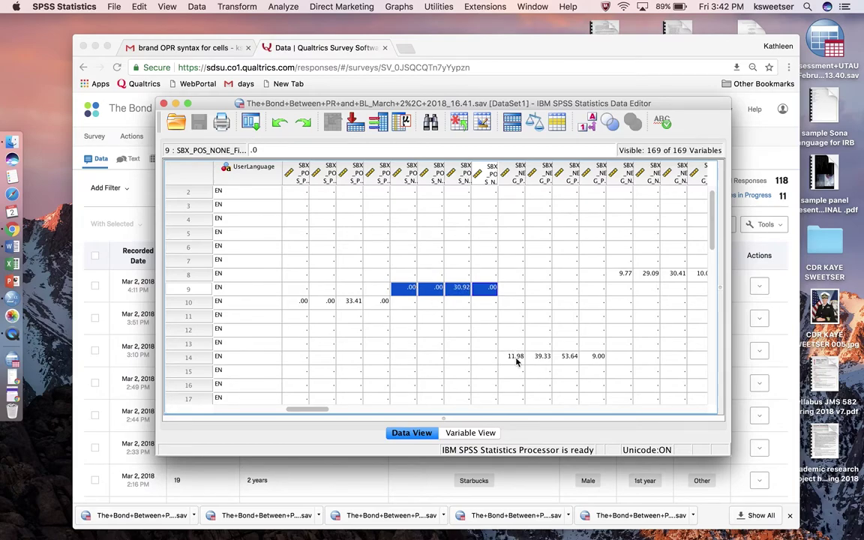
left_click(303, 302)
key("shift+Right")
key("shift+Right")
key("shift+Right")
key("shift+Right")
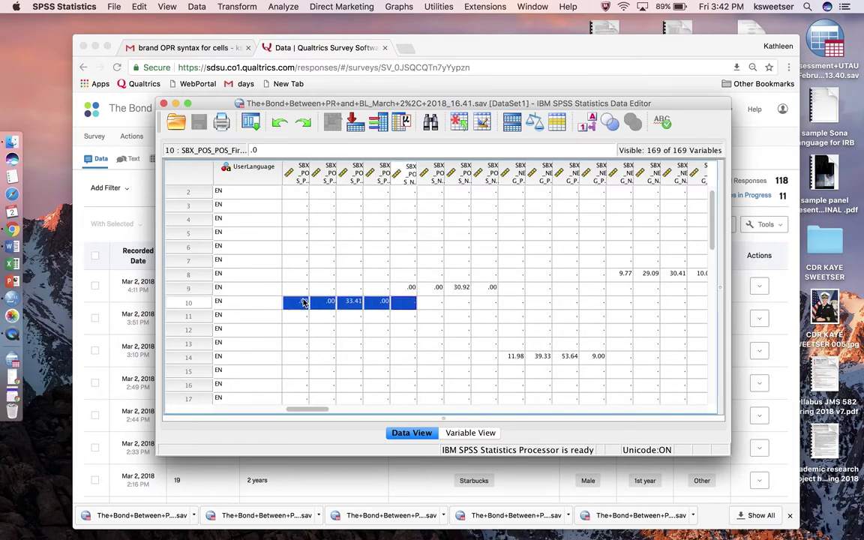
key("shift+Left")
key("shift+Left")
left_click(411, 289)
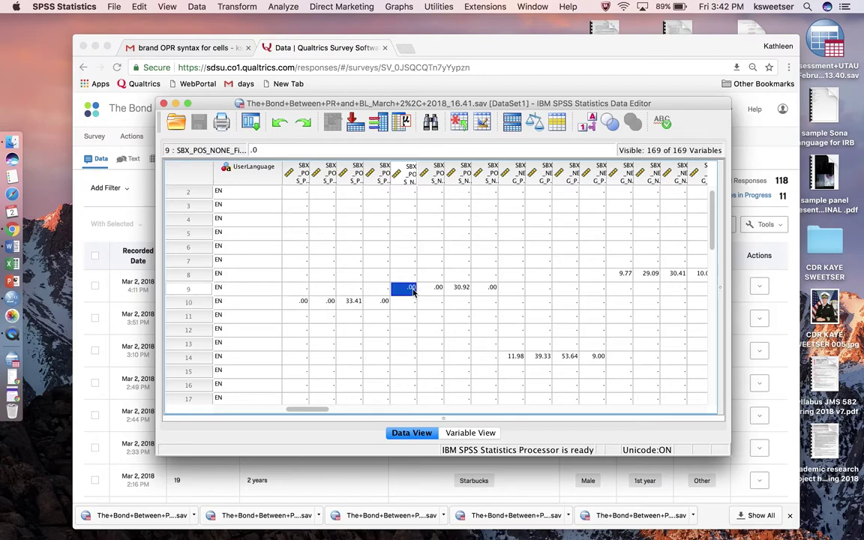
key("shift+Right")
key("shift+Right")
key("shift+Right")
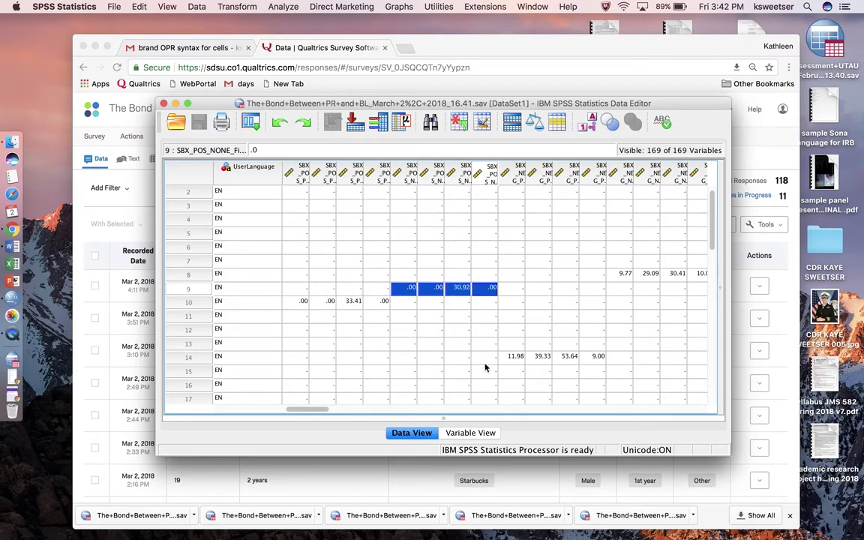
left_click(517, 356)
key("shift+Right")
key("shift+Right")
key("shift+Right")
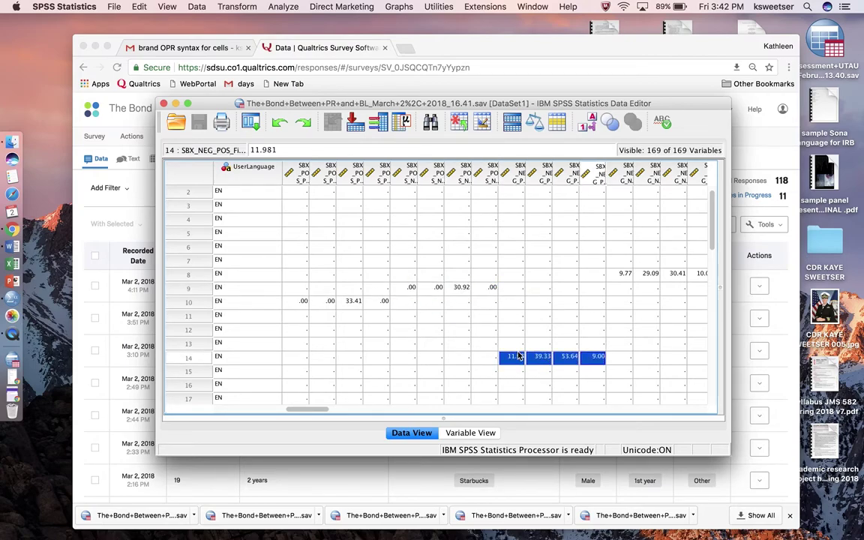
Select timing values for respondents 8, 11, 7, 12 and 3, then show Variable View.
left_click(620, 274)
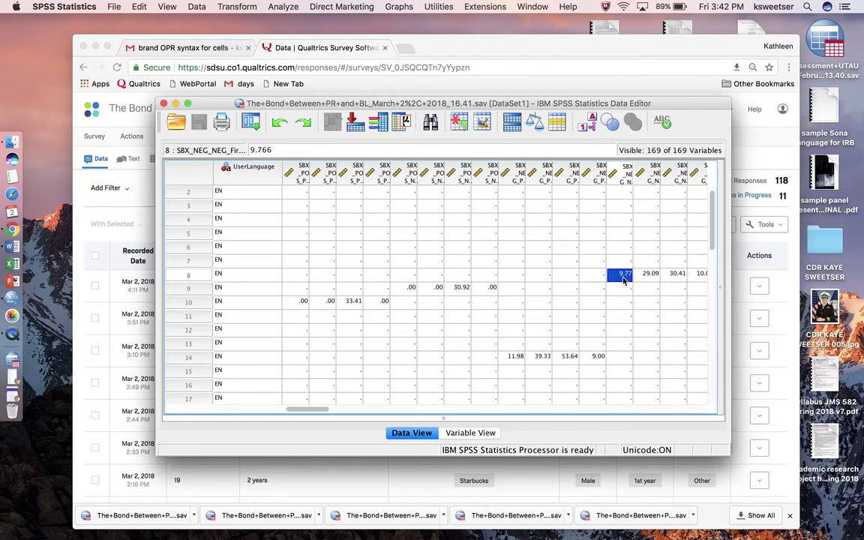
key("shift+Right")
key("shift+Right")
key("shift+Right")
scroll(634, 293, "right", 5)
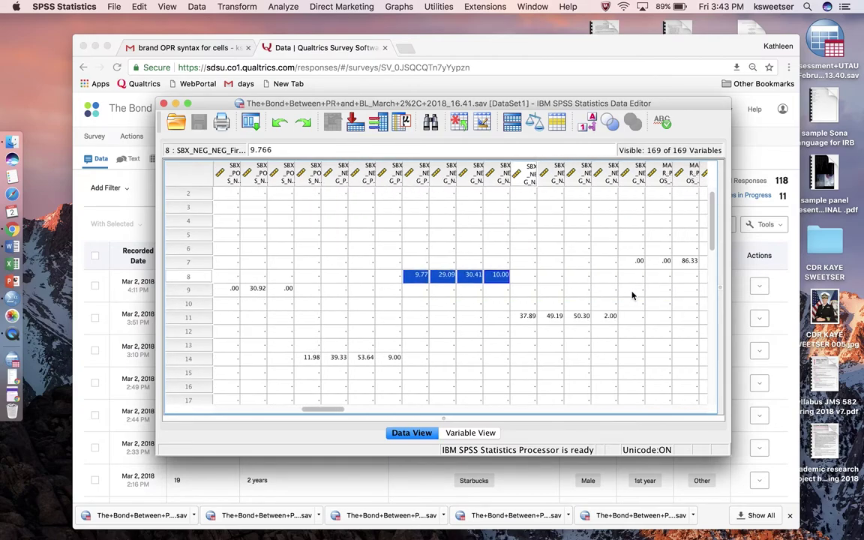
left_click(523, 319)
key("shift+Right")
key("shift+Right")
key("shift+Right")
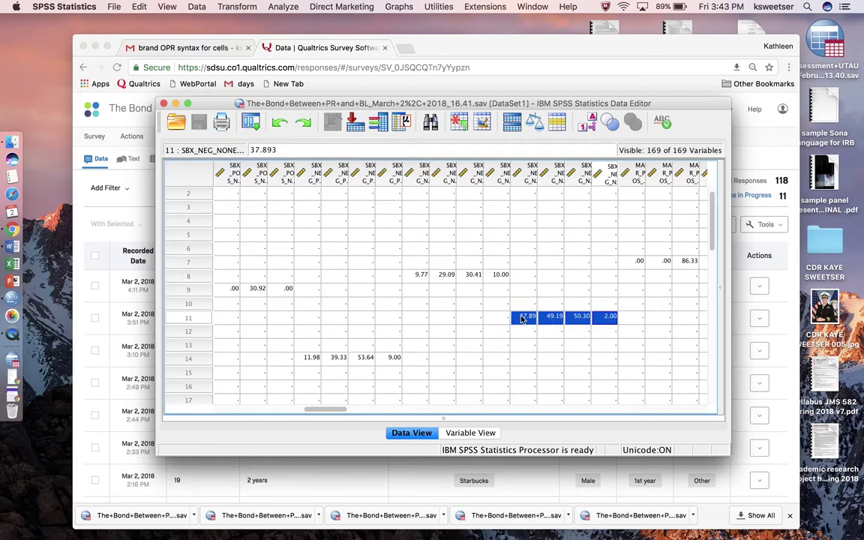
left_click(643, 262)
key("shift+Right")
key("shift+Right")
key("shift+Right")
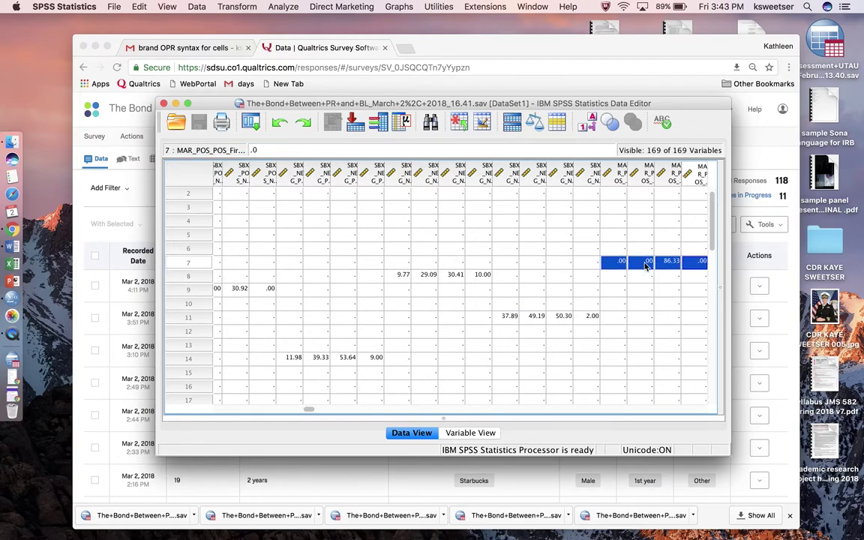
scroll(646, 266, "right", 5)
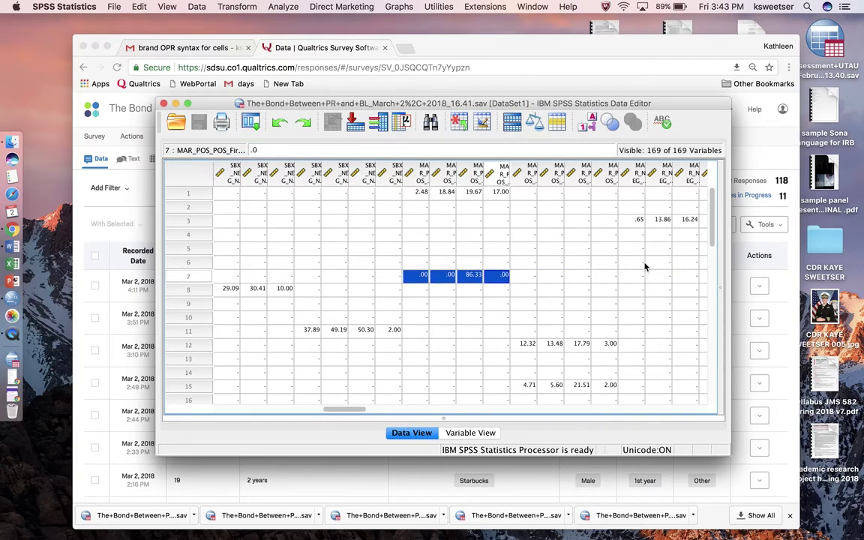
left_click(525, 344)
left_click(609, 344, "shift")
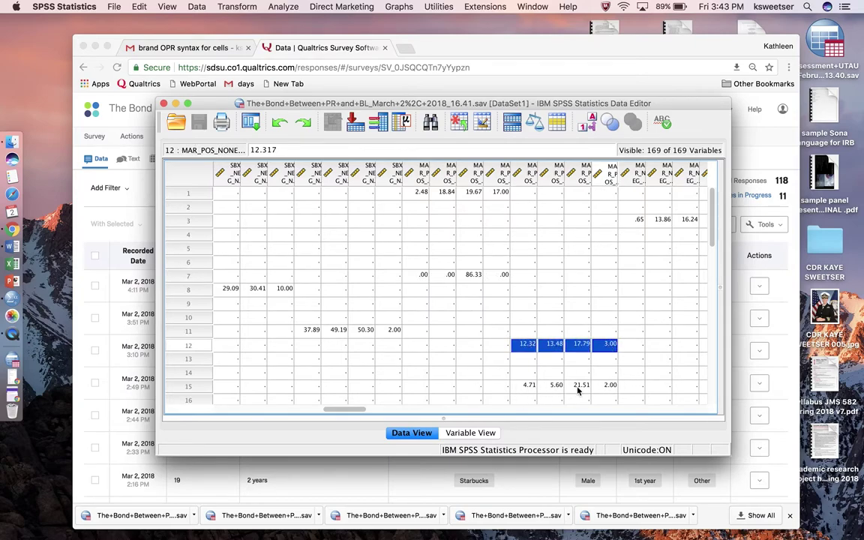
left_click(638, 219)
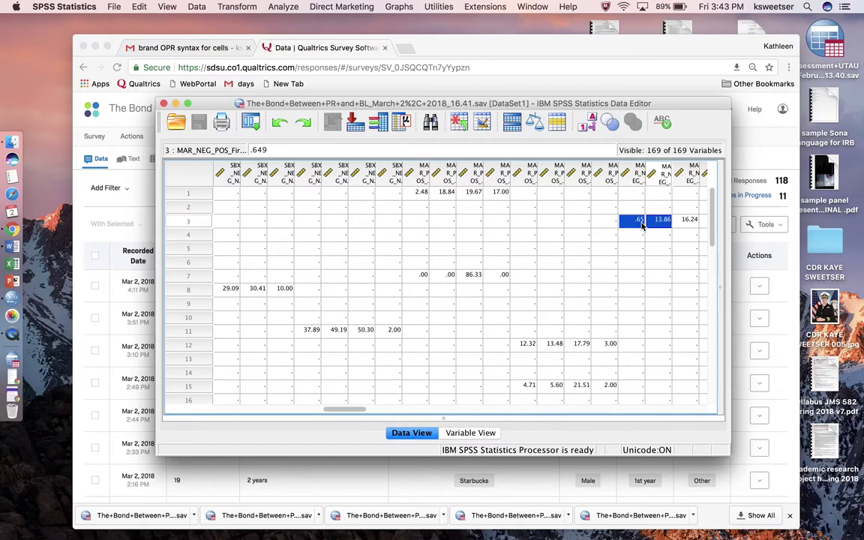
key("shift+Right")
key("shift+Right")
key("shift+Right")
scroll(654, 253, "right", 10)
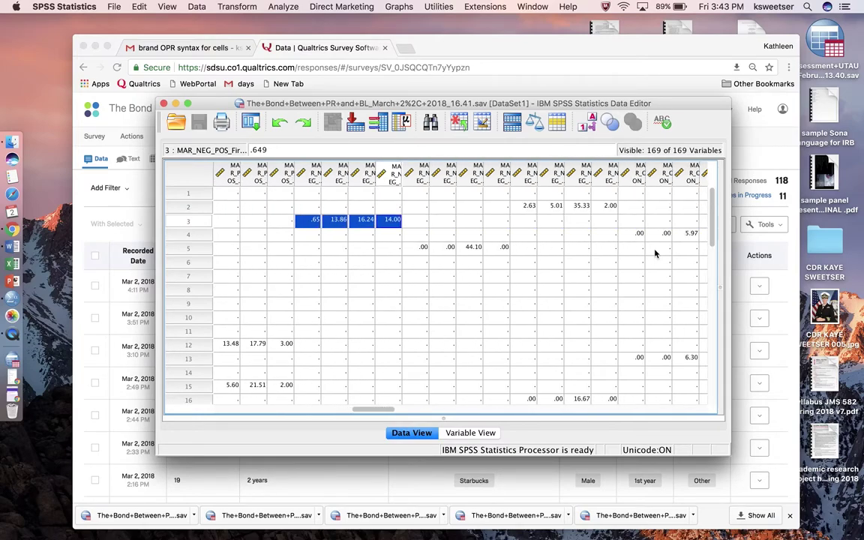
scroll(654, 253, "right", 3)
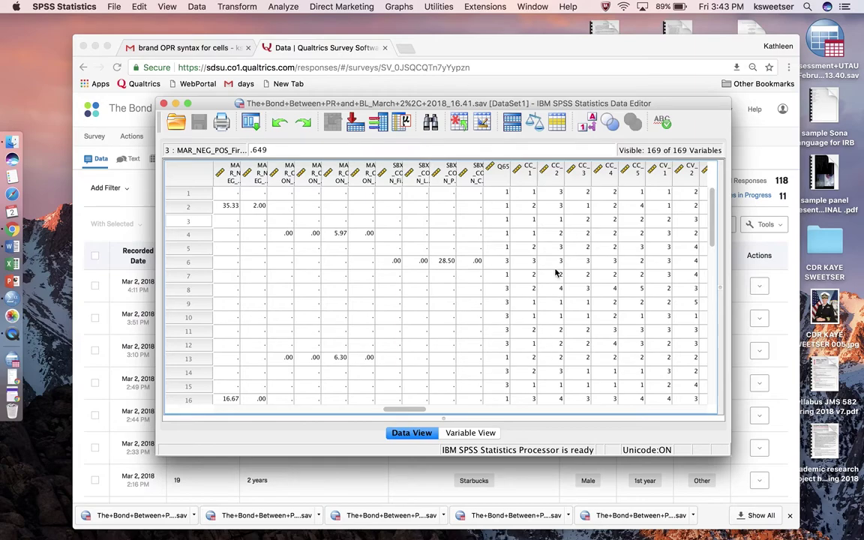
scroll(451, 244, "left", 15)
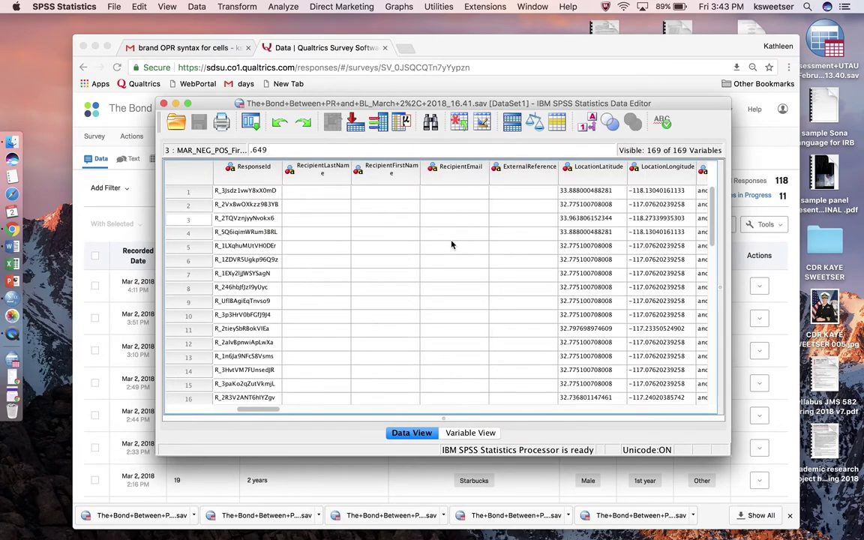
scroll(451, 244, "right", 10)
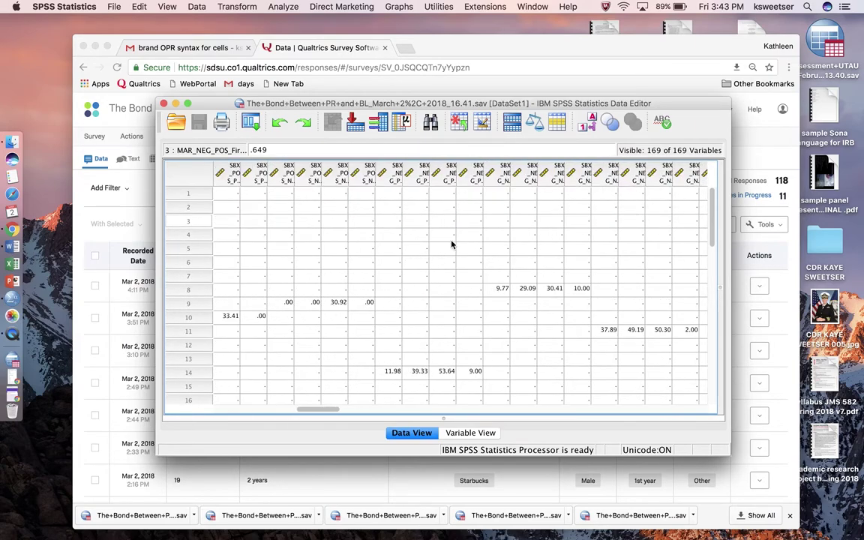
left_click(470, 433)
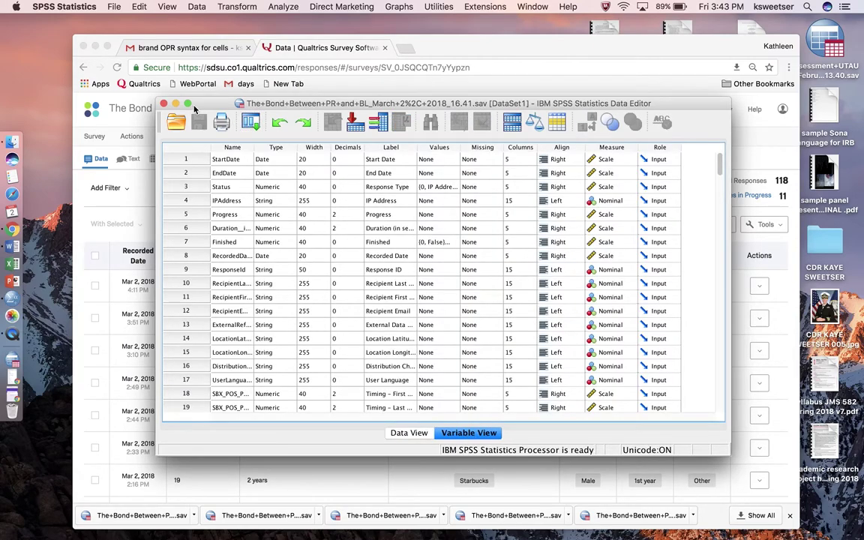
Maximize the Data Editor, widen the Name column, and browse the SBX_POS_POS_First_Click, Click_Count and Page_Submit variables.
left_click(188, 103)
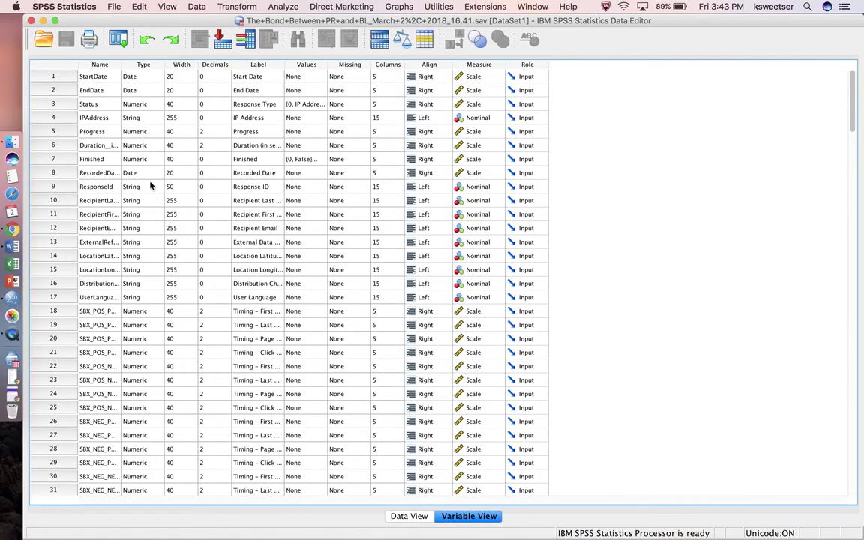
left_click_drag(121, 64, 210, 81)
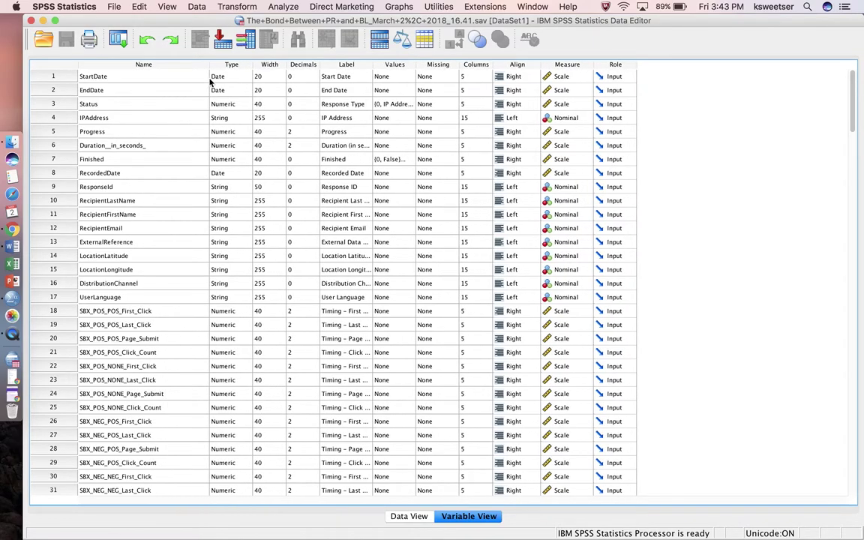
left_click(139, 311)
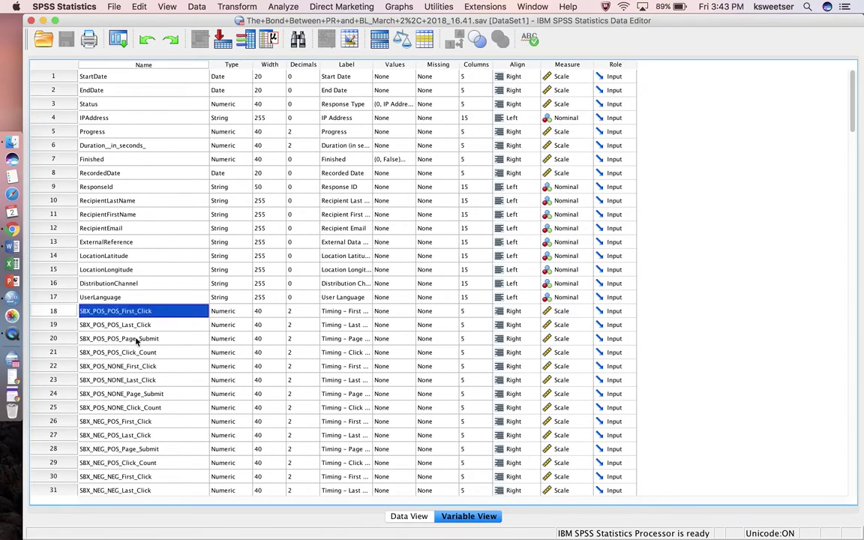
left_click(125, 352)
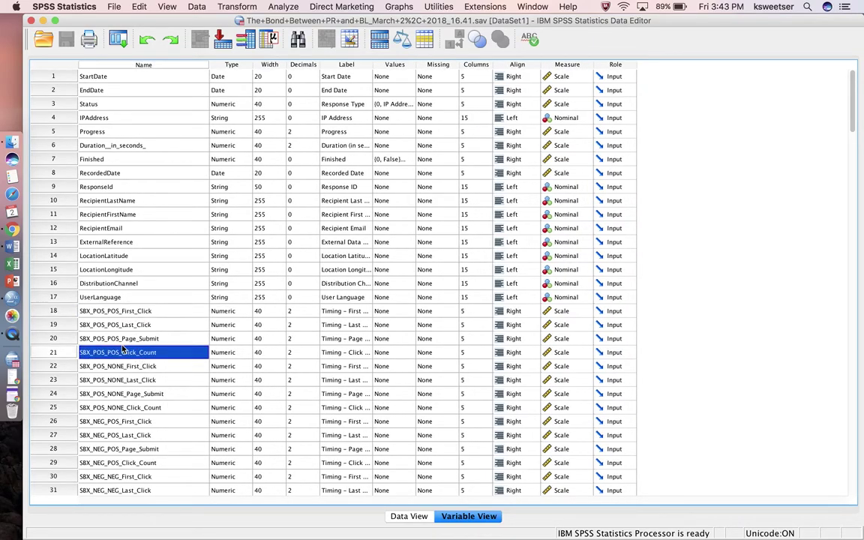
left_click(52, 311)
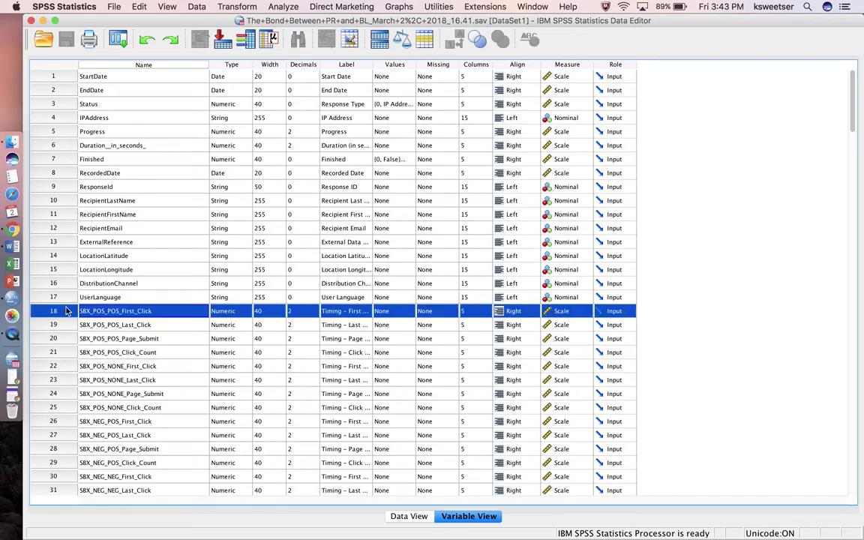
left_click(112, 315)
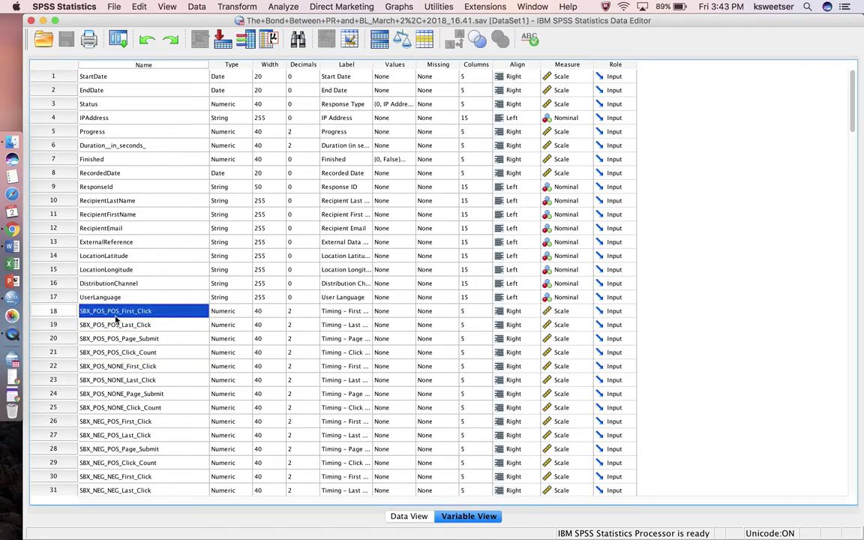
key("Down")
key("Down")
key("Down")
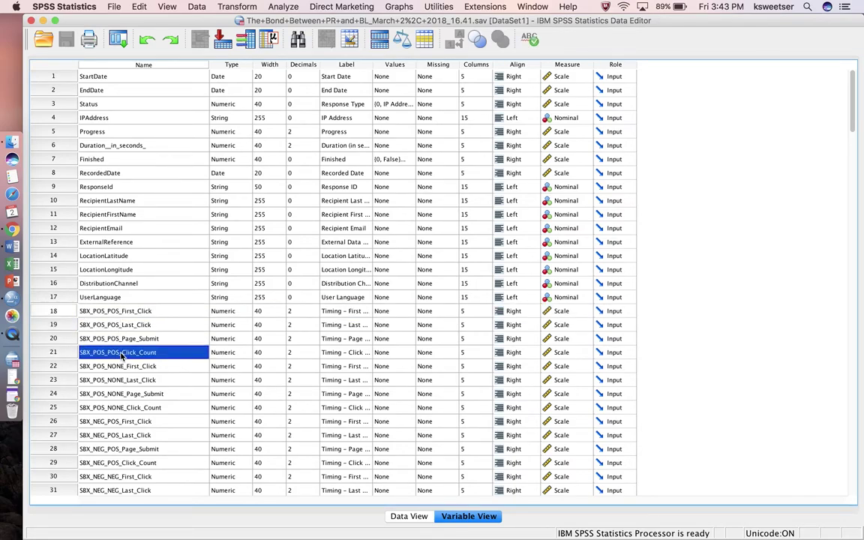
left_click(127, 315)
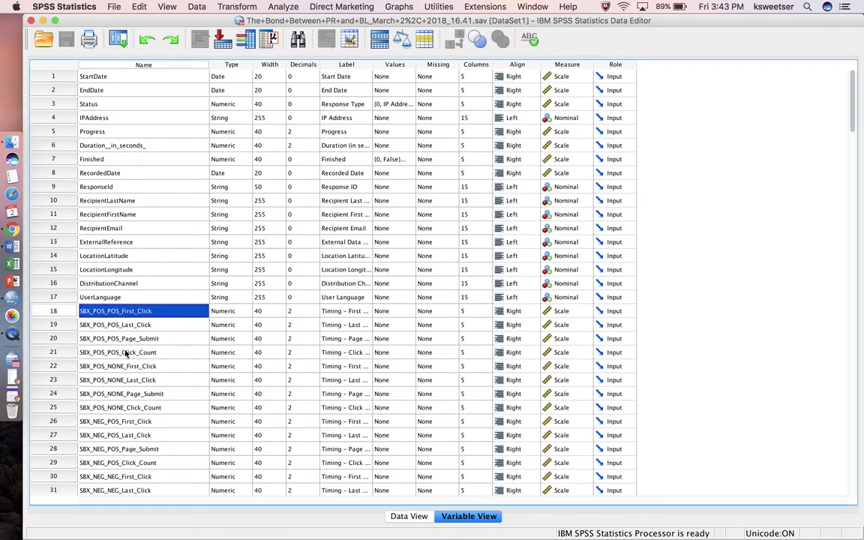
left_click(127, 340)
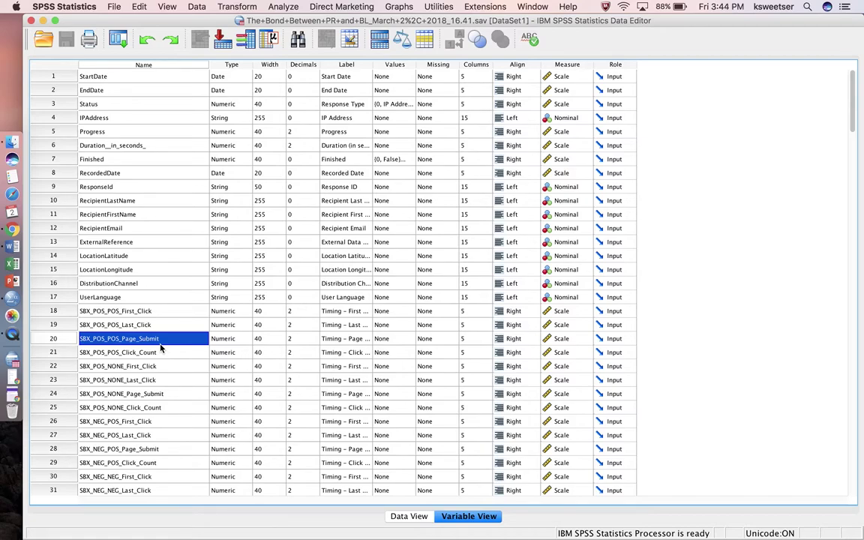
Check respondent 10's SBX_POS_POS data, including Page_Submit 33.41, then return to its definition.
double_click(57, 338)
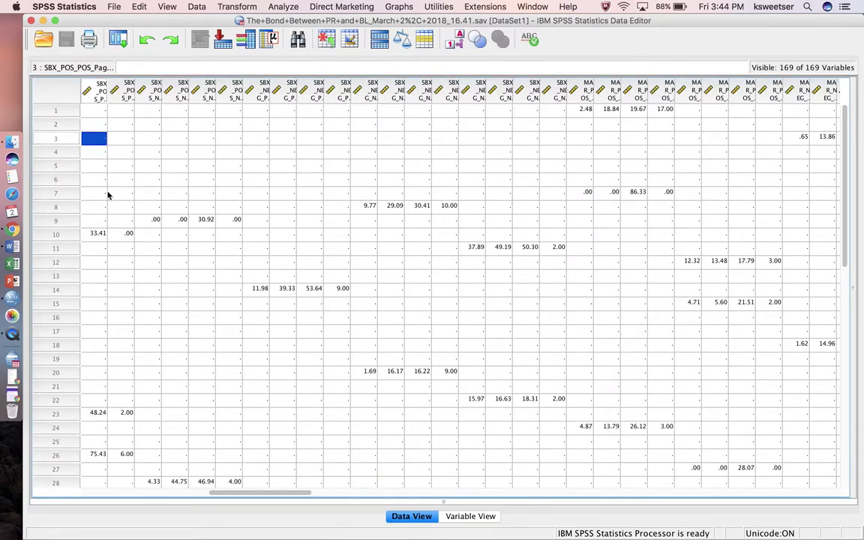
scroll(102, 216, "left", 2)
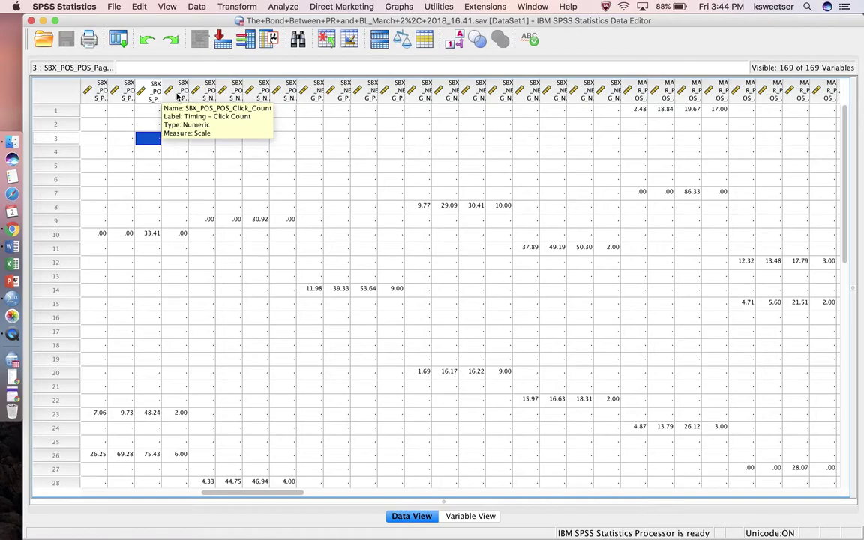
left_click(105, 239)
key("shift+Right")
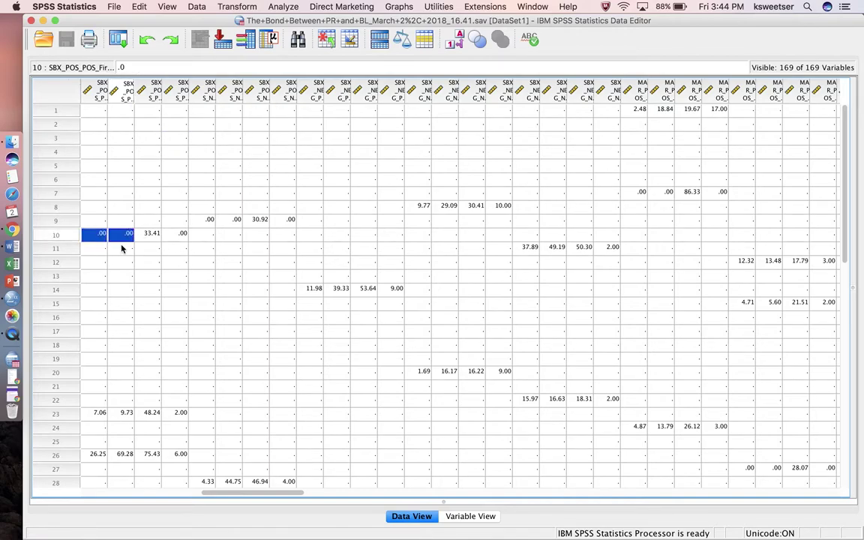
left_click(179, 238)
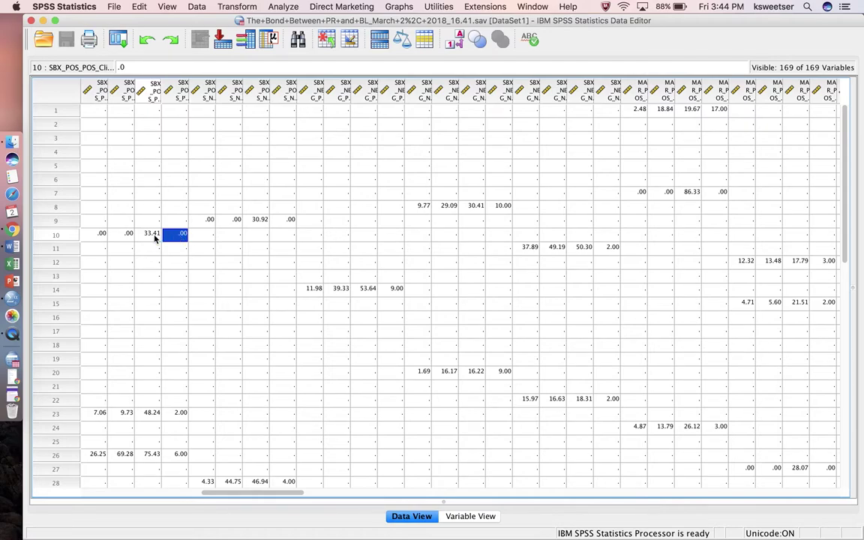
left_click(154, 236)
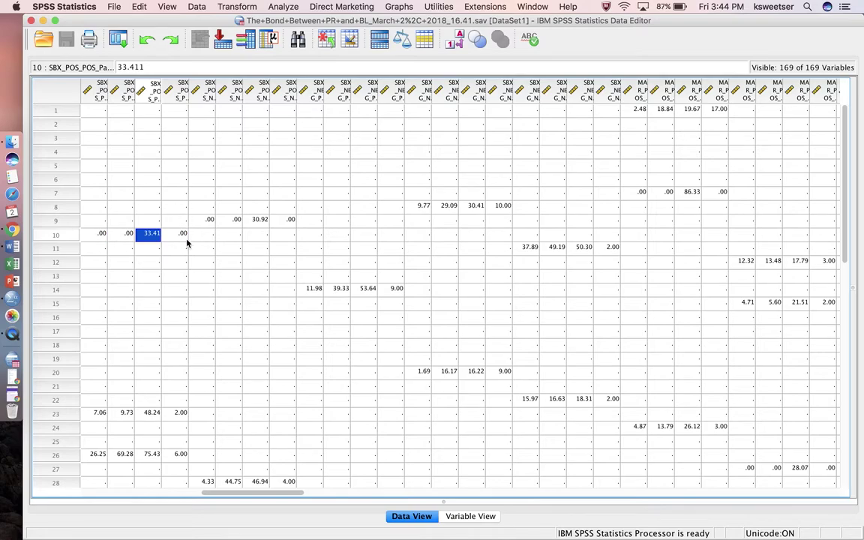
left_click(147, 94)
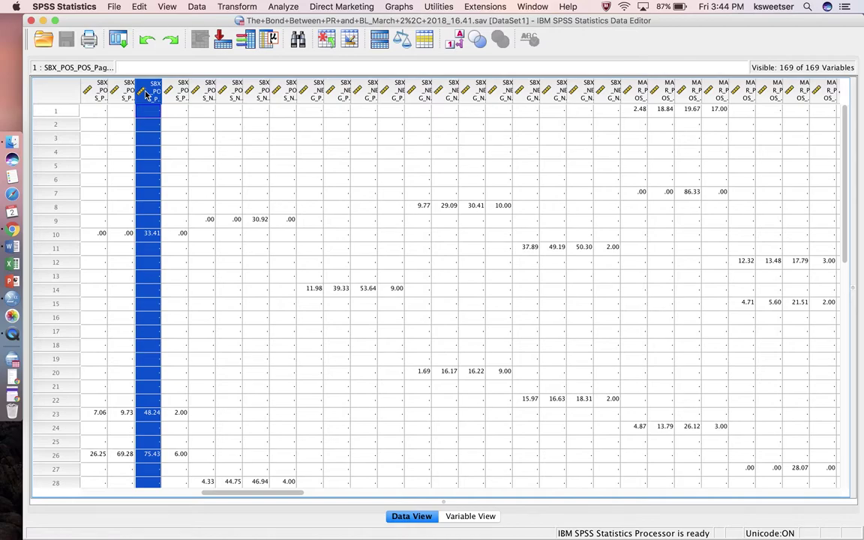
double_click(147, 93)
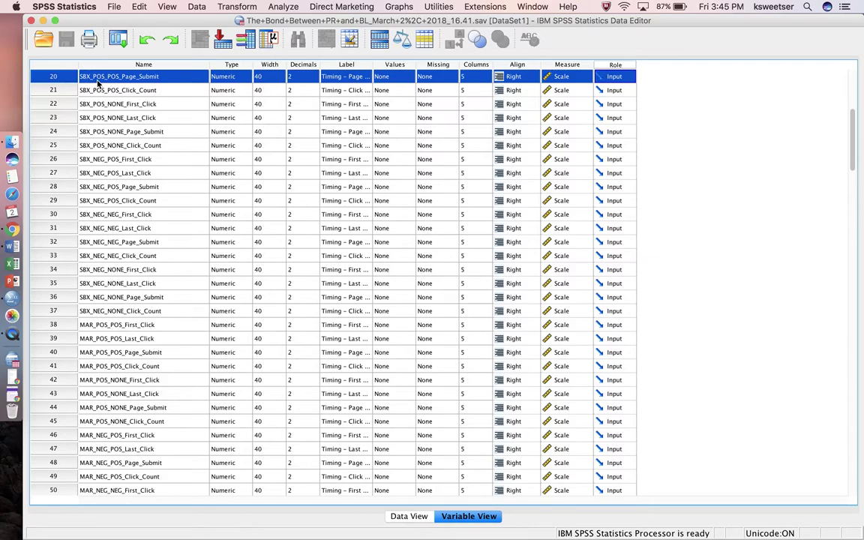
left_click(65, 131)
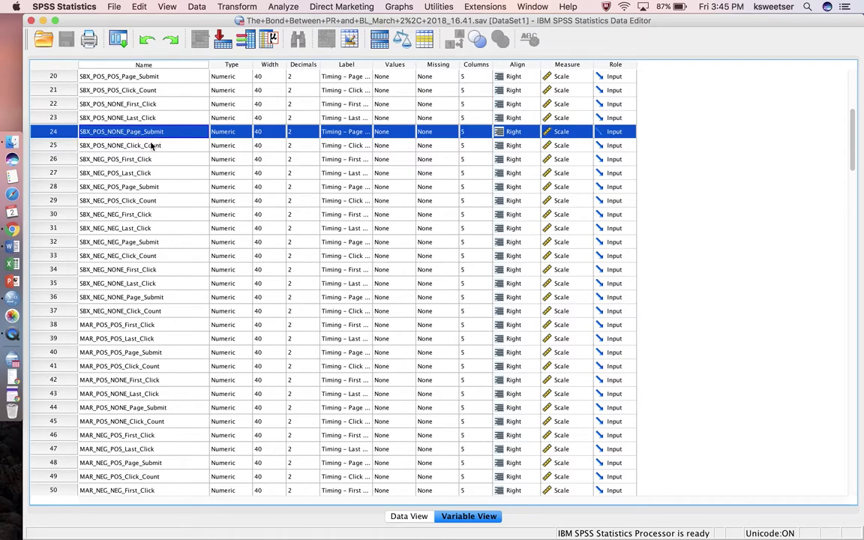
left_click(66, 187)
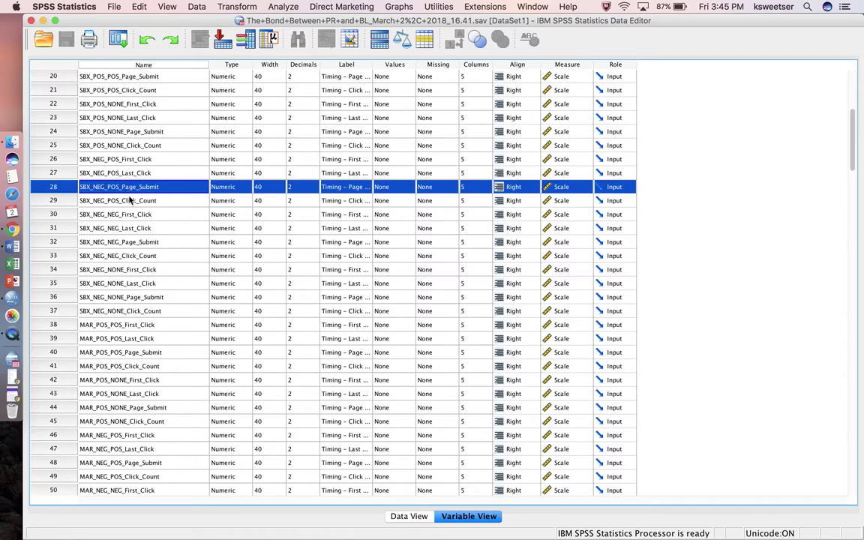
left_click(64, 242)
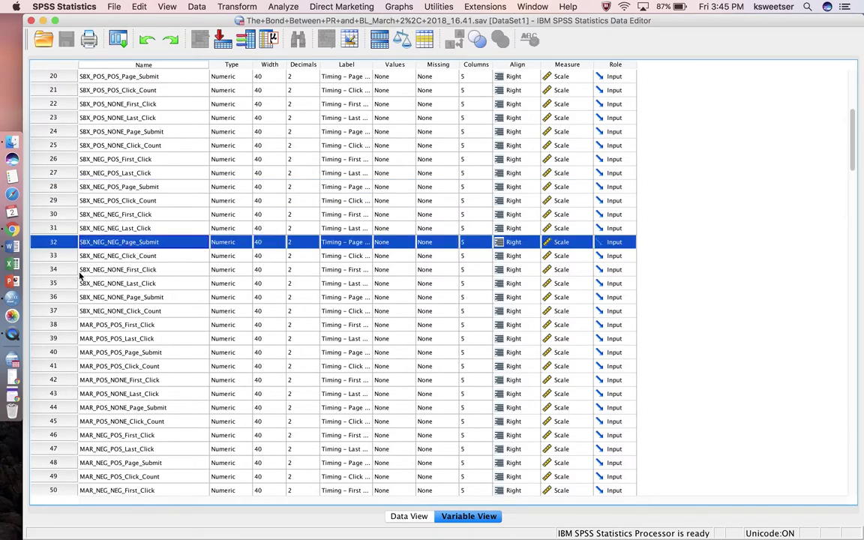
left_click(65, 297)
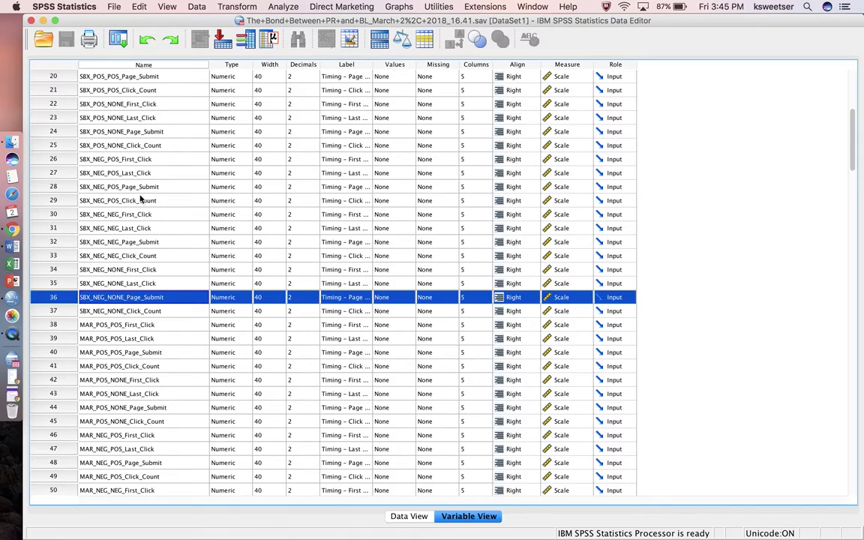
key("ctrl+Up")
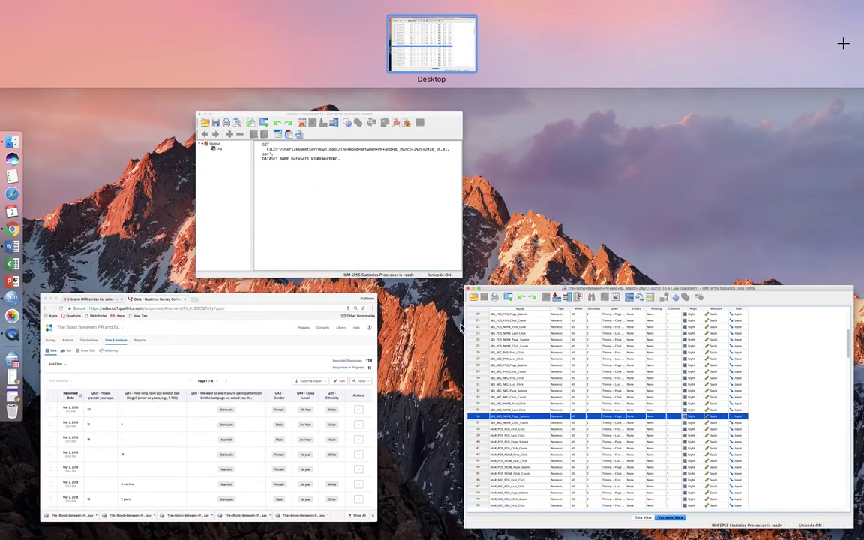
left_click(513, 342)
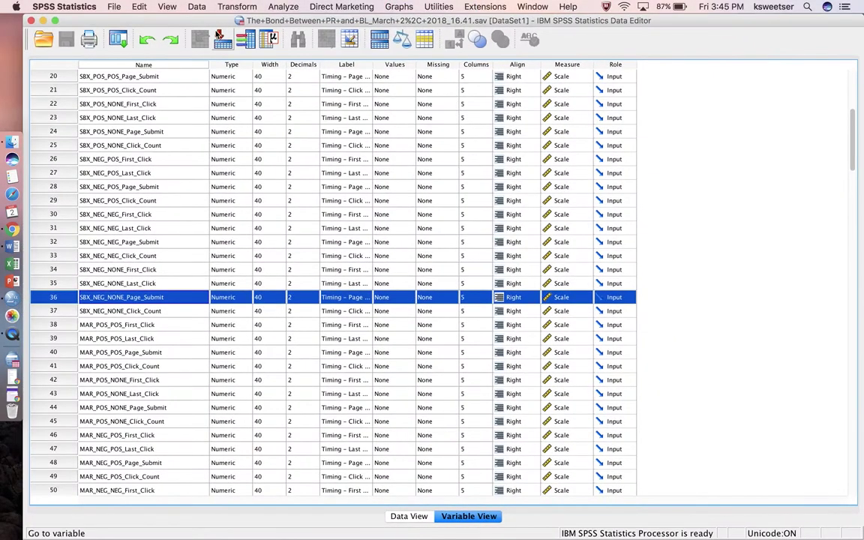
Open the 'brand OPR creating cells syntax' file and highlight its IF cell assignments.
left_click(111, 7)
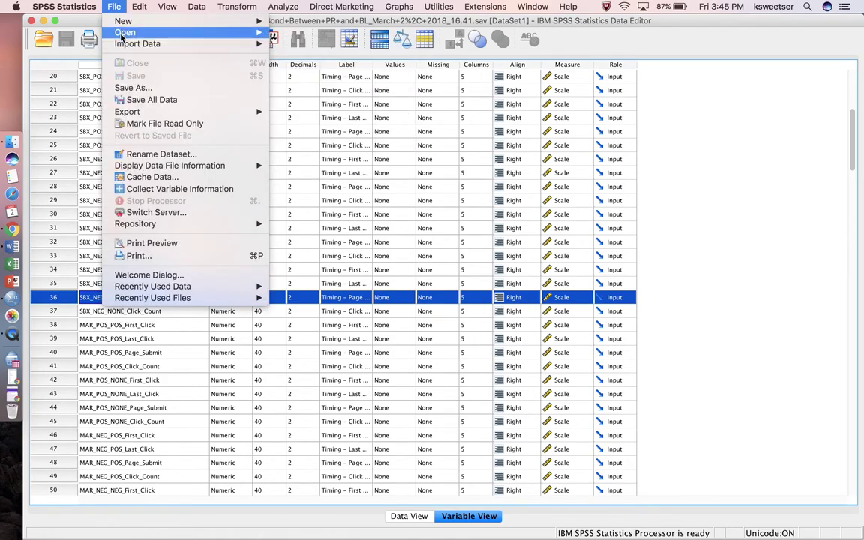
mouse_move(172, 33)
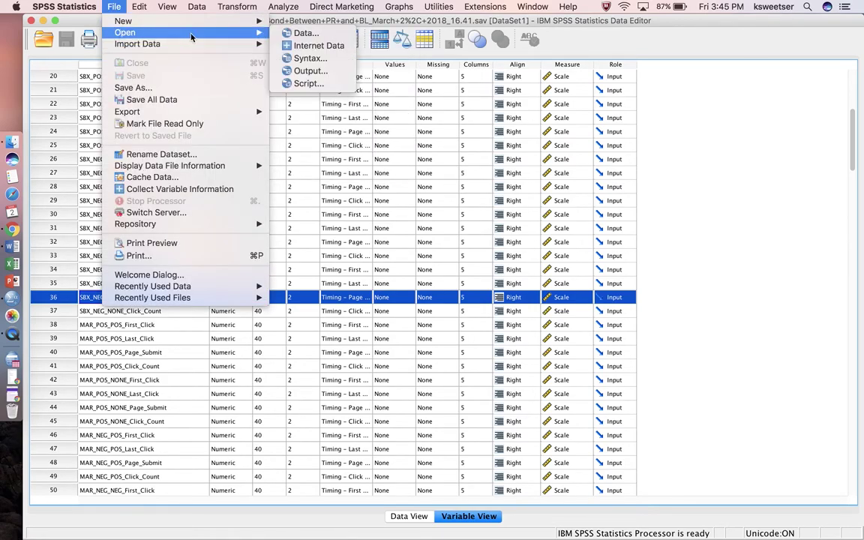
left_click(290, 58)
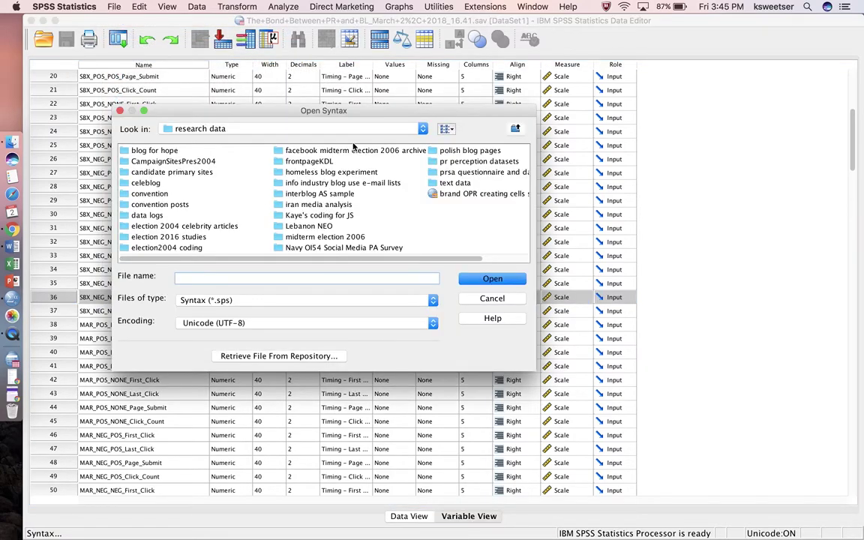
double_click(450, 197)
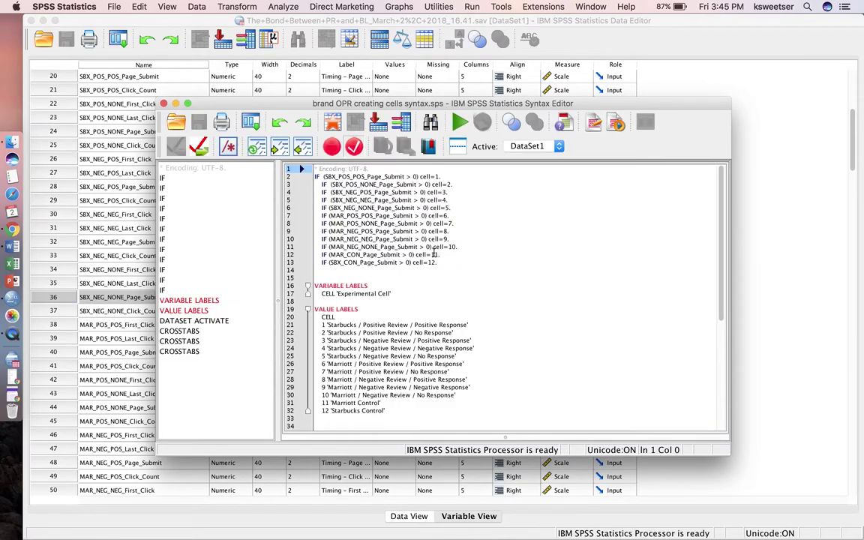
left_click(391, 239)
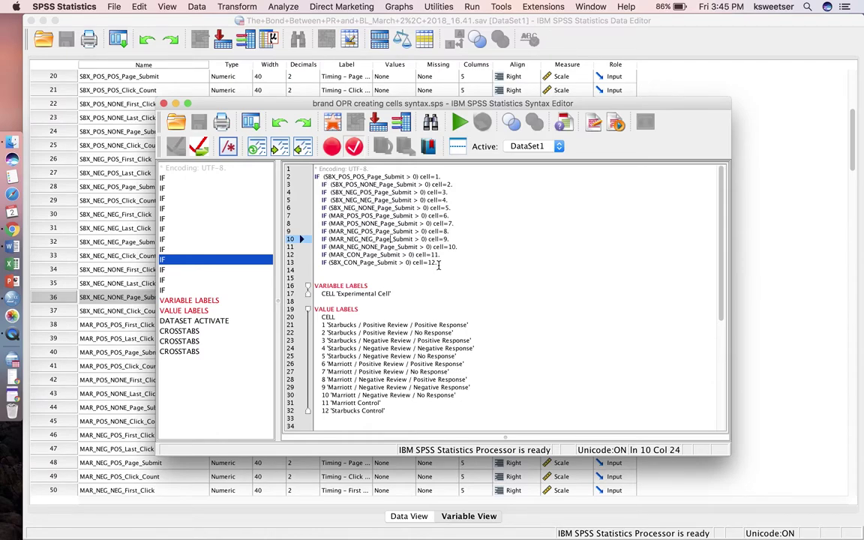
left_click_drag(437, 263, 297, 175)
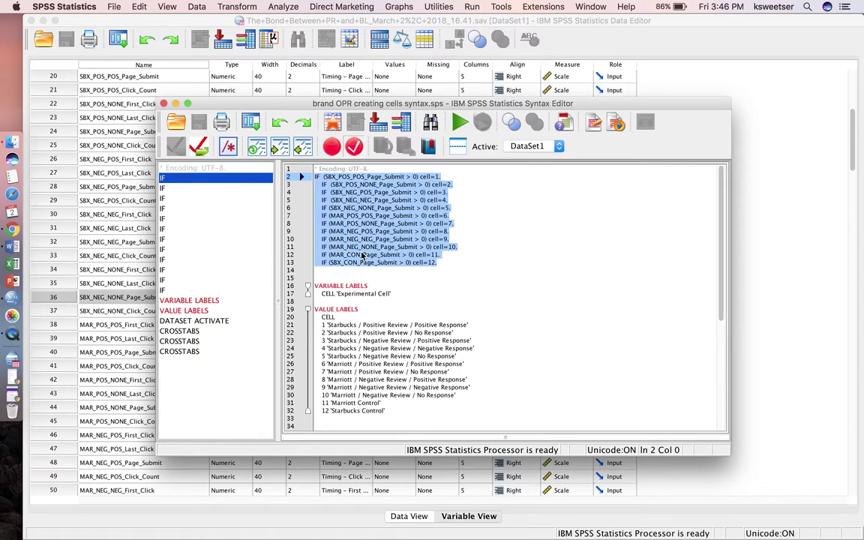
left_click(369, 215)
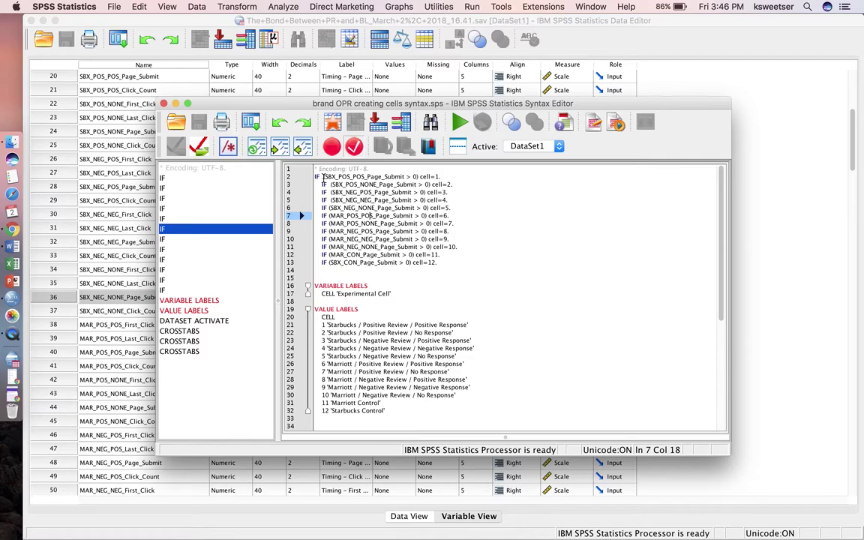
left_click_drag(324, 178, 404, 177)
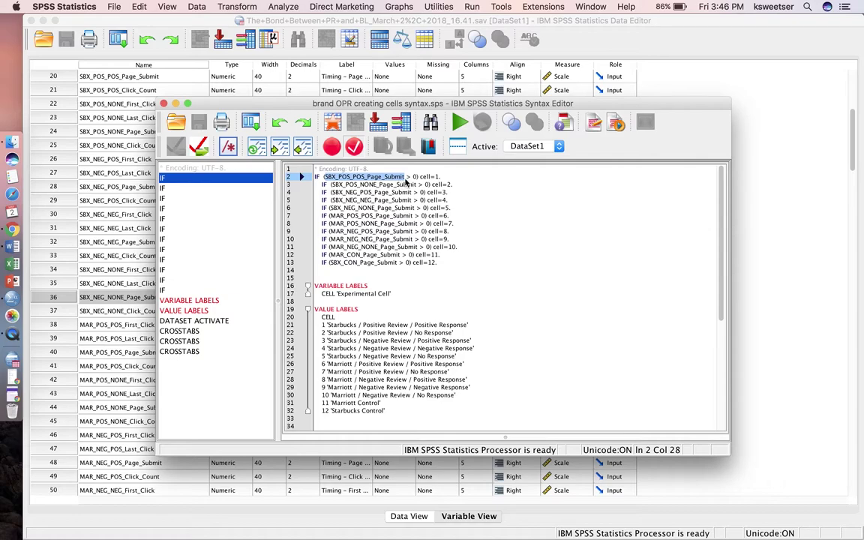
left_click(405, 178)
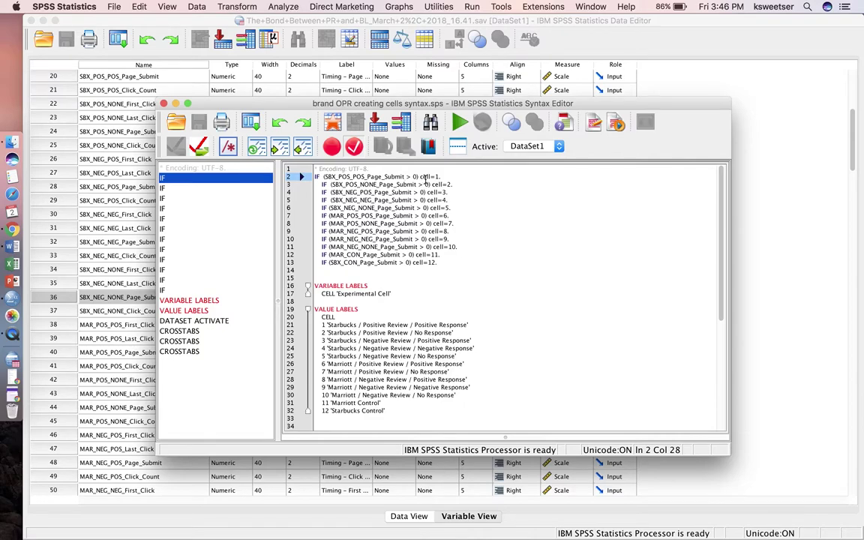
double_click(428, 177)
left_click(438, 177)
left_click_drag(438, 177, 442, 177)
left_click_drag(331, 185, 421, 185)
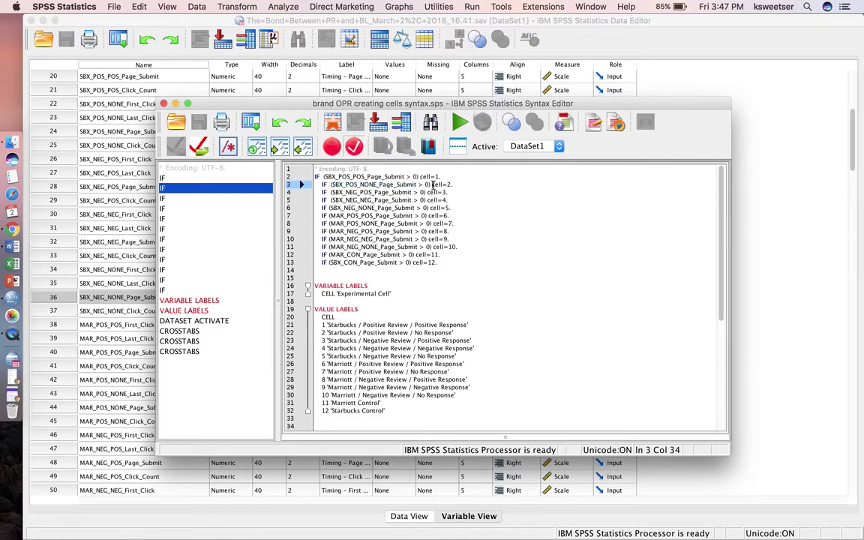
left_click_drag(432, 184, 445, 184)
left_click(451, 185)
left_click_drag(330, 192, 412, 193)
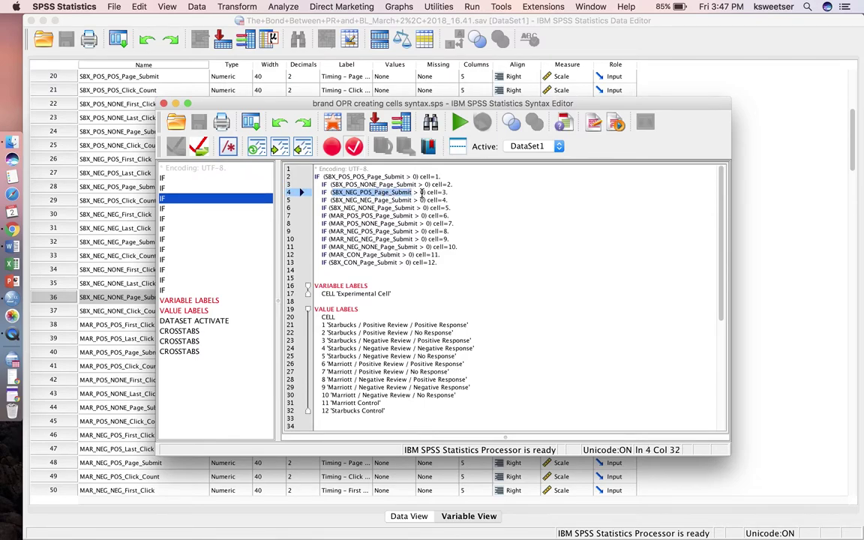
left_click(446, 193)
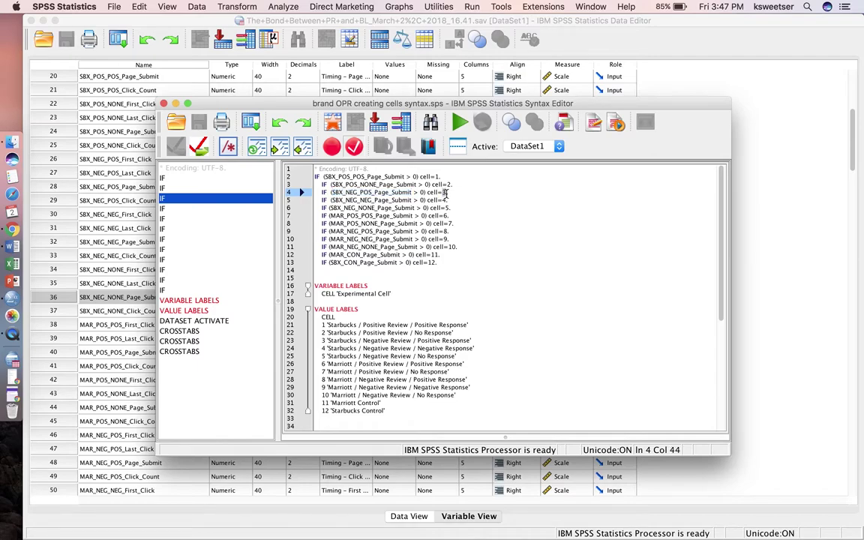
left_click(398, 232)
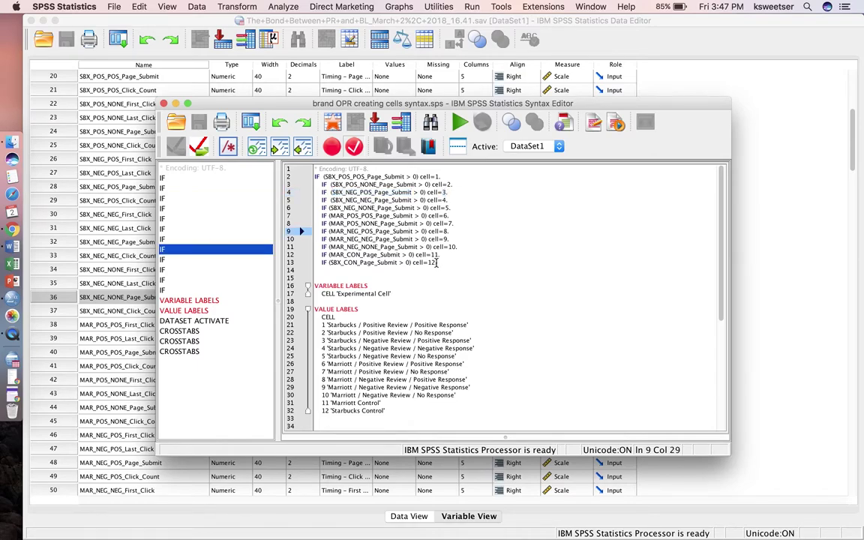
left_click_drag(438, 263, 312, 179)
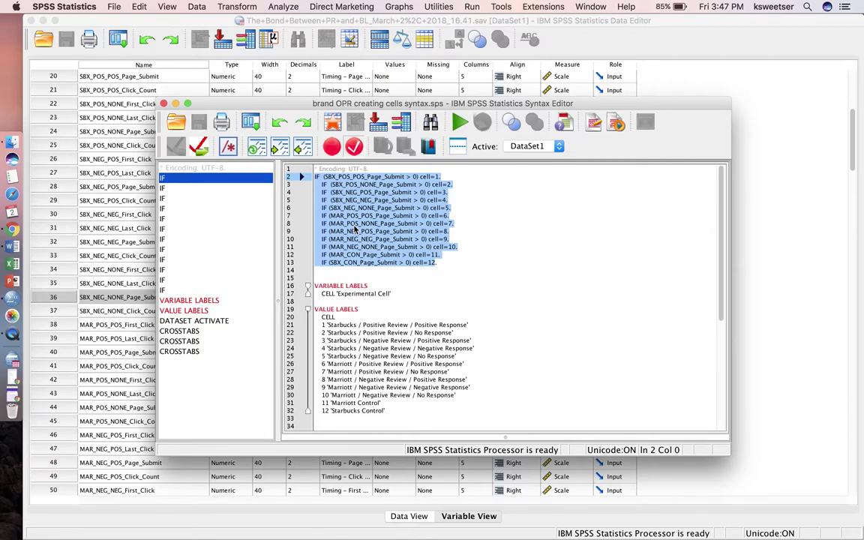
left_click(425, 249)
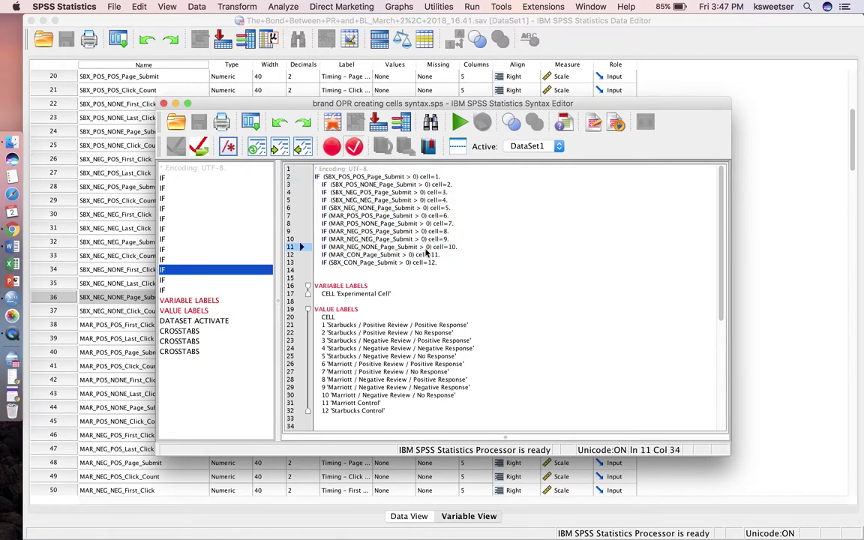
Step through the twelve IF lines that assign cell values 1–12.
left_click(441, 176)
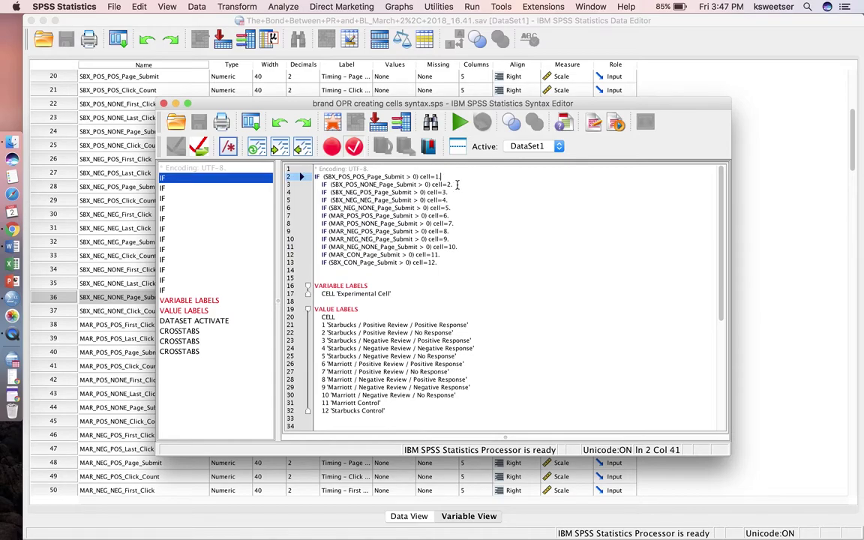
left_click(457, 185)
left_click(450, 193)
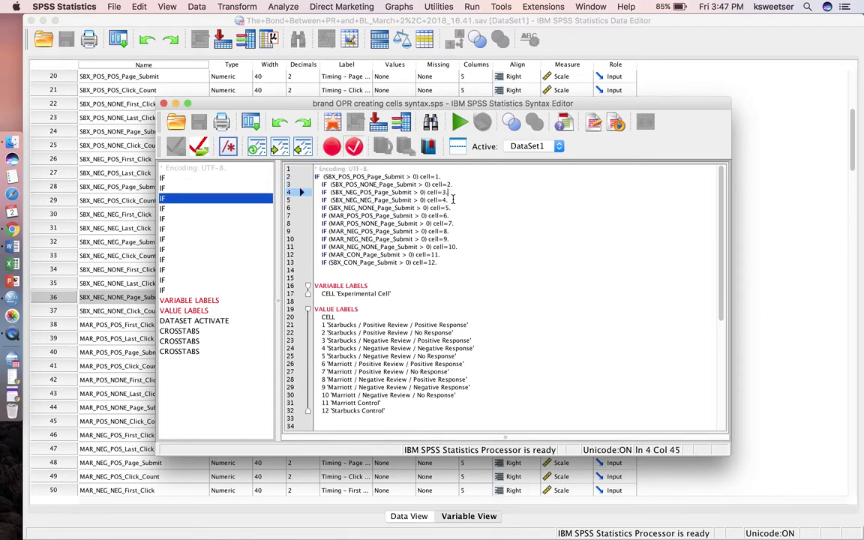
left_click(451, 200)
left_click(453, 209)
left_click(453, 216)
left_click(454, 224)
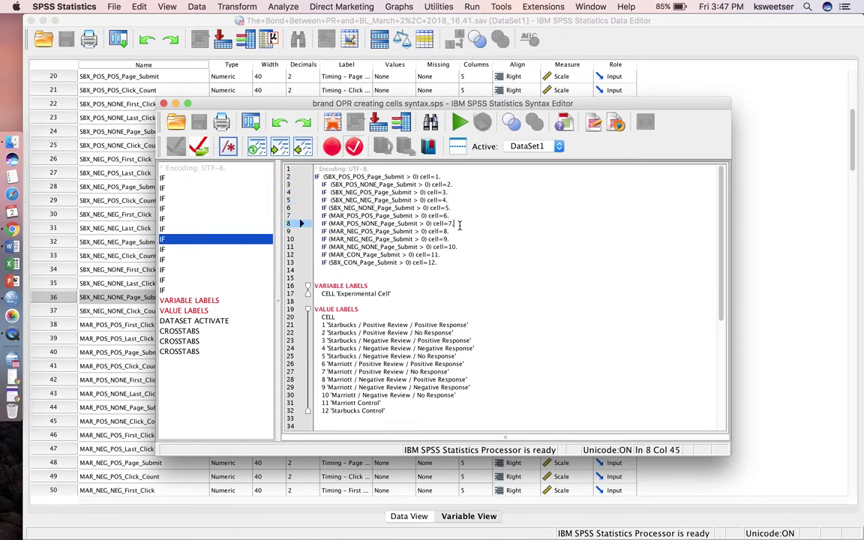
left_click(454, 231)
left_click(455, 239)
left_click(456, 247)
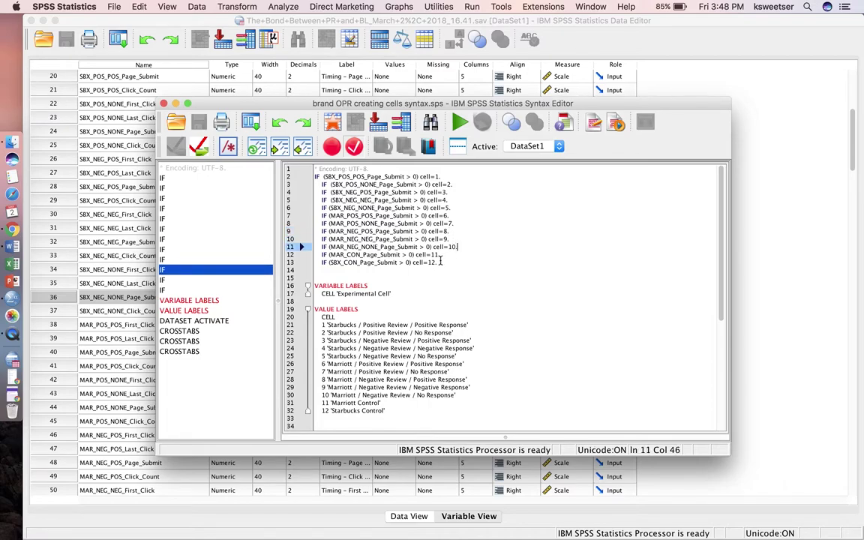
left_click(443, 262)
left_click(443, 256)
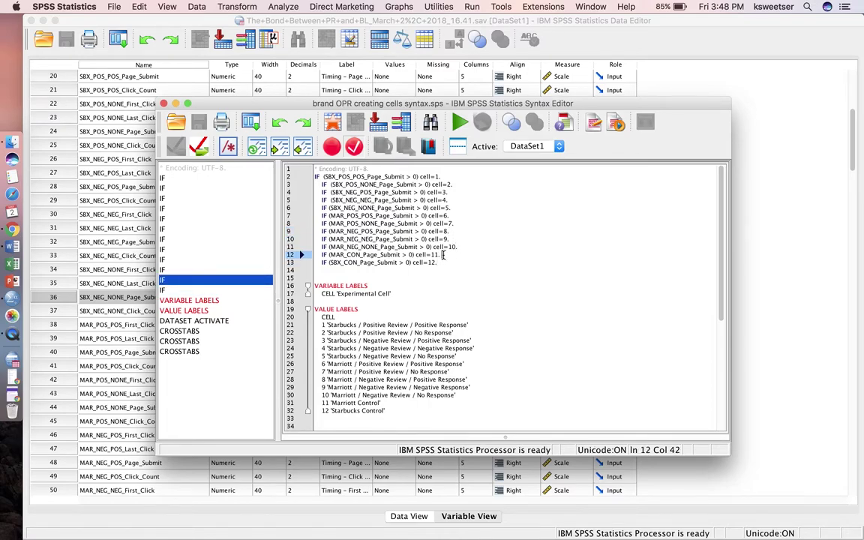
Check the Experimental Cell VARIABLE LABELS line, then select the twelve IF statements.
double_click(316, 286)
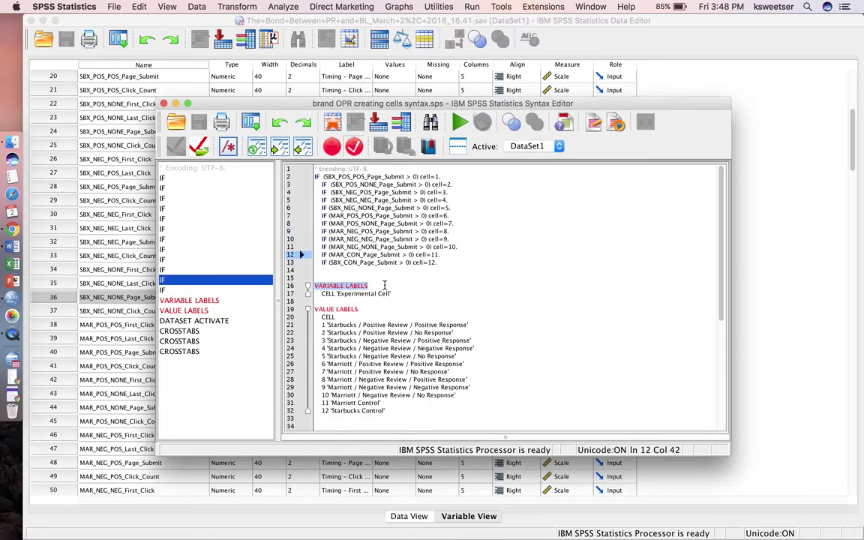
left_click(390, 293)
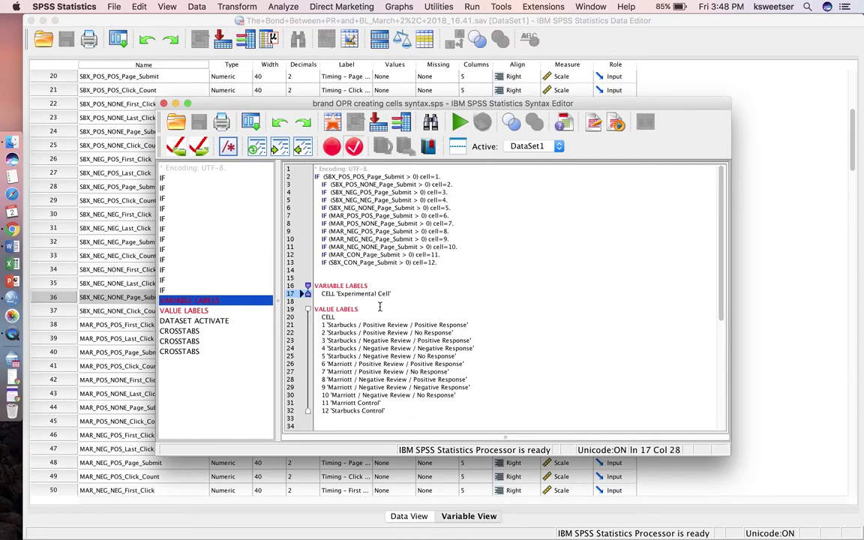
left_click_drag(437, 263, 283, 154)
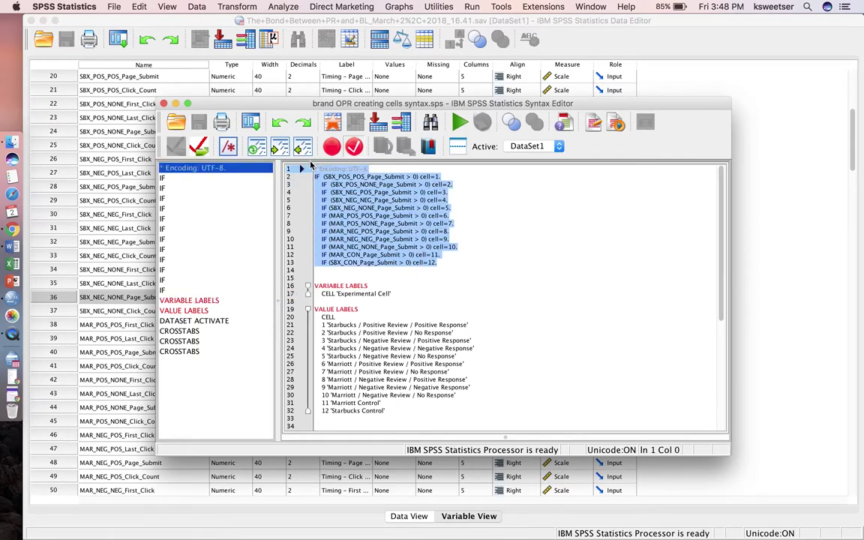
Run the selected IF statements and select the new numeric 'cell' variable 170 in Variable View.
left_click(461, 125)
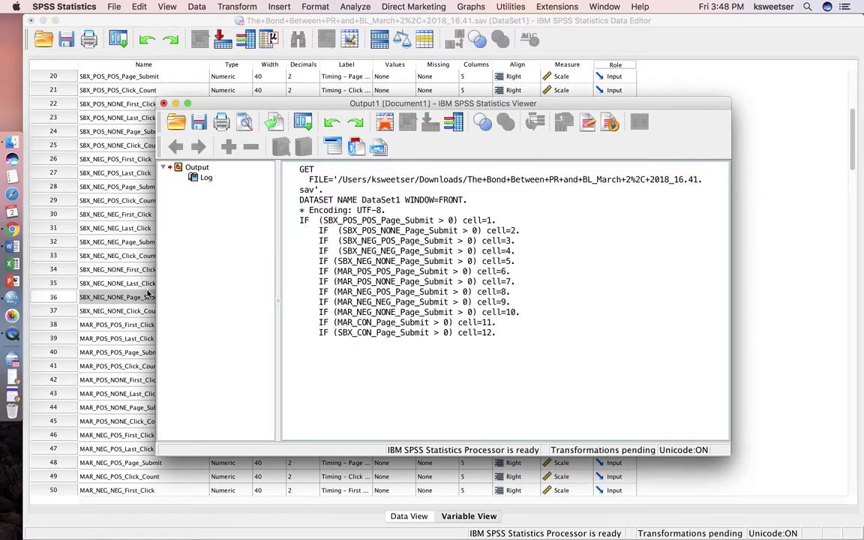
left_click(118, 324)
scroll(123, 330, "down", 3)
scroll(124, 335, "down", 20)
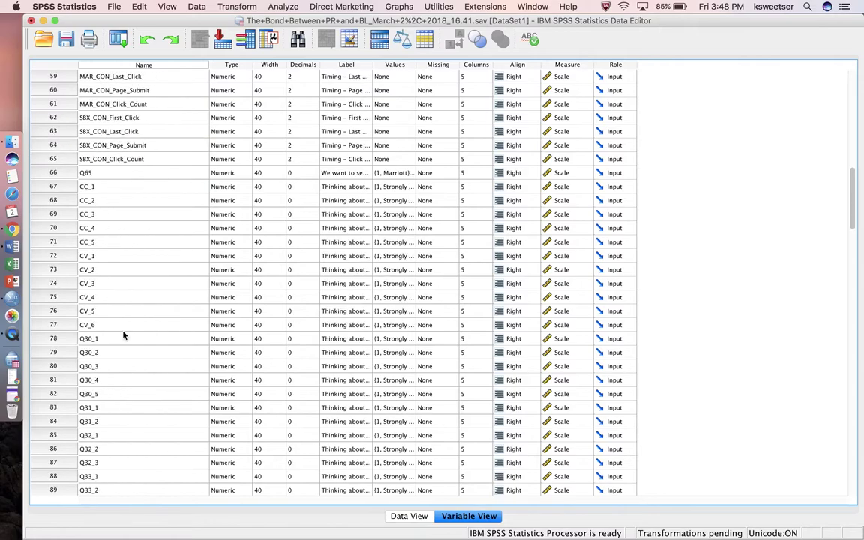
scroll(124, 335, "down", 12)
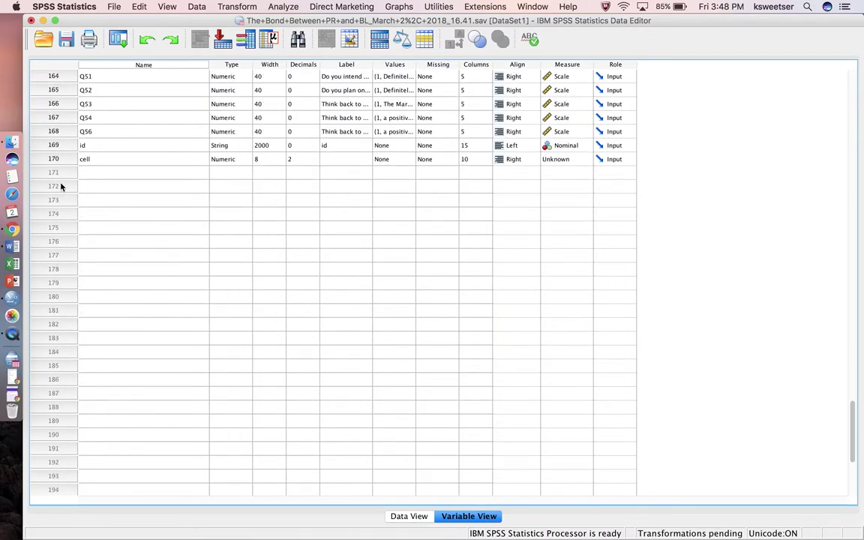
left_click(54, 159)
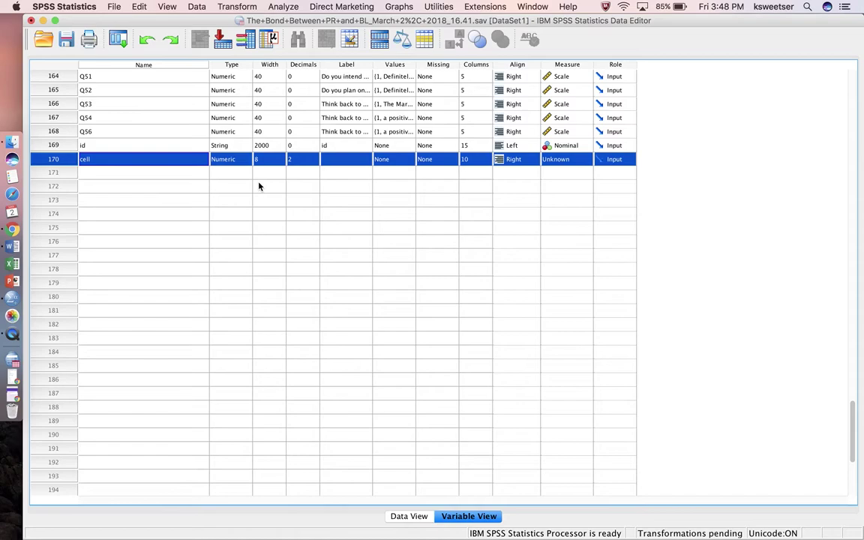
Jump to the cell column in Data View and scroll through its empty values.
double_click(54, 160)
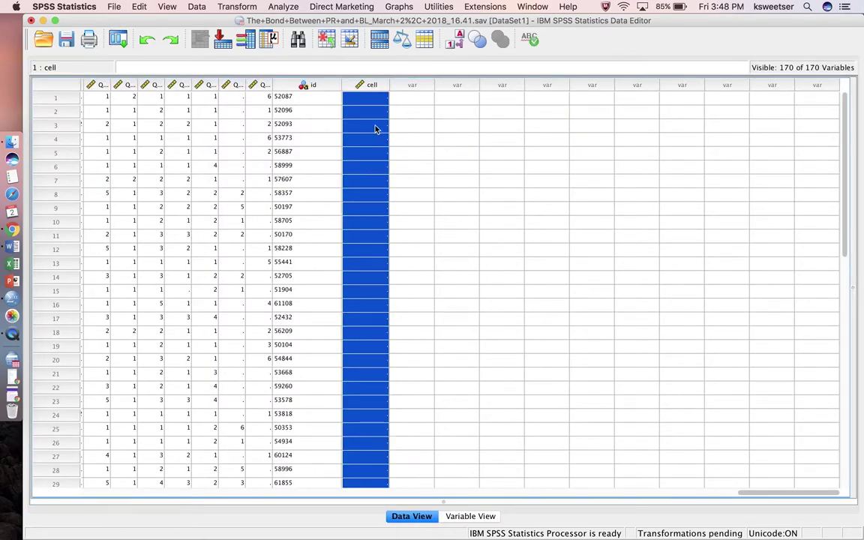
left_click(419, 114)
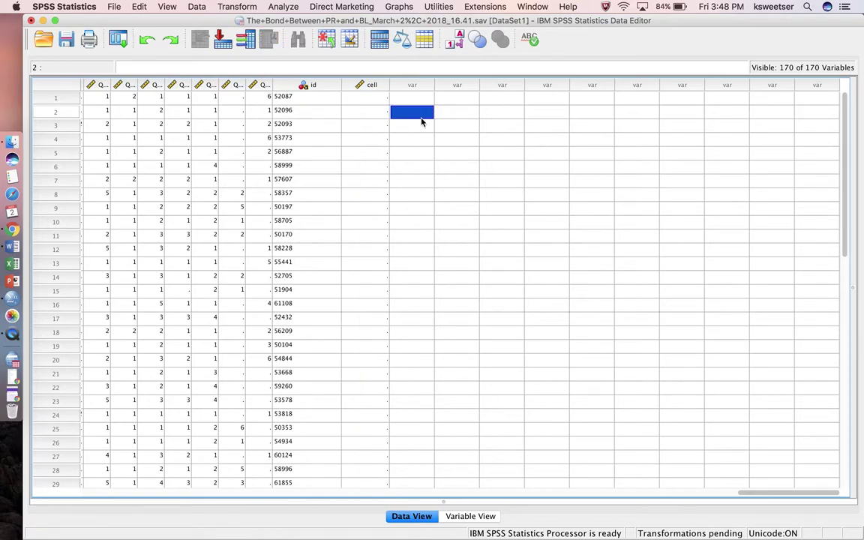
scroll(377, 111, "down", 20)
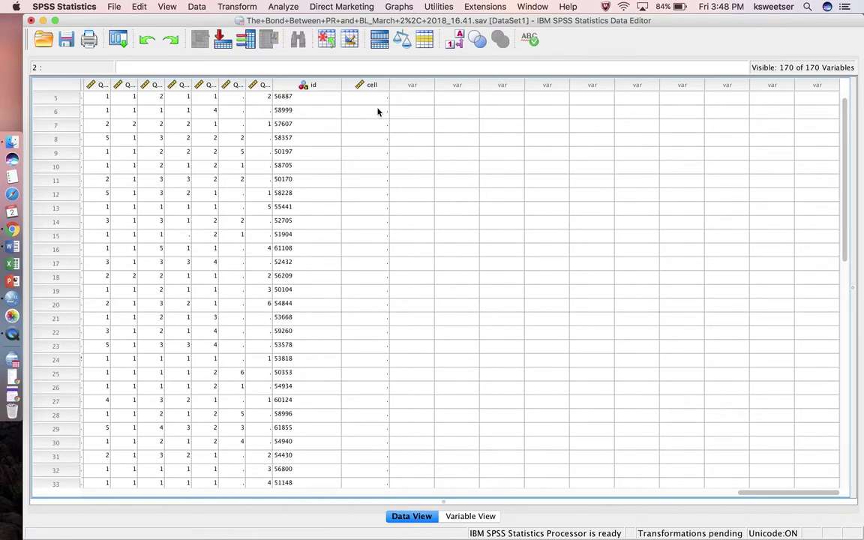
scroll(376, 242, "down", 20)
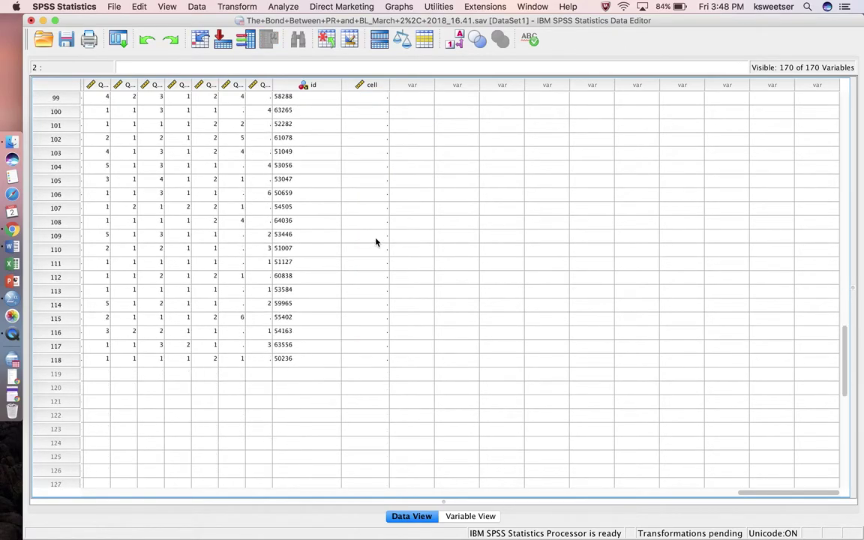
scroll(376, 242, "up", 20)
scroll(376, 241, "up", 1)
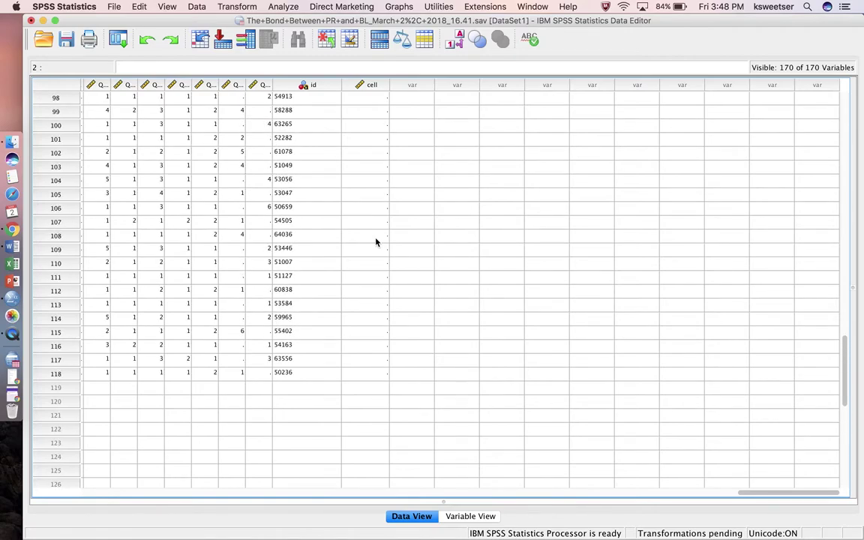
scroll(376, 242, "up", 20)
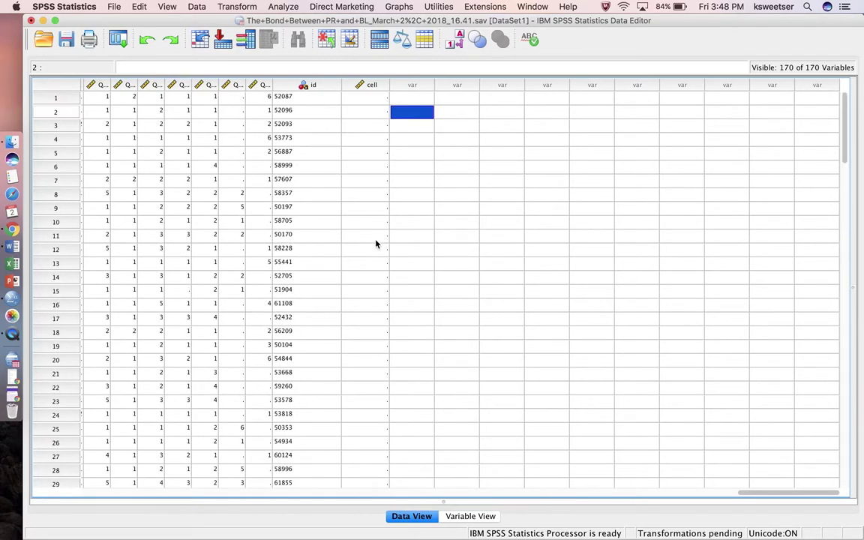
Check rows 2 and 4 of the cell column, confirming they are still missing.
left_click(394, 115)
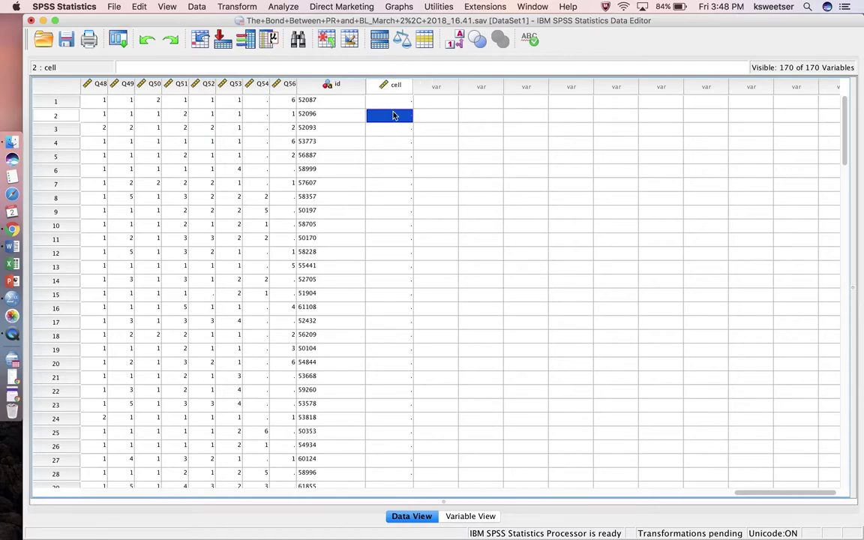
left_click(387, 84)
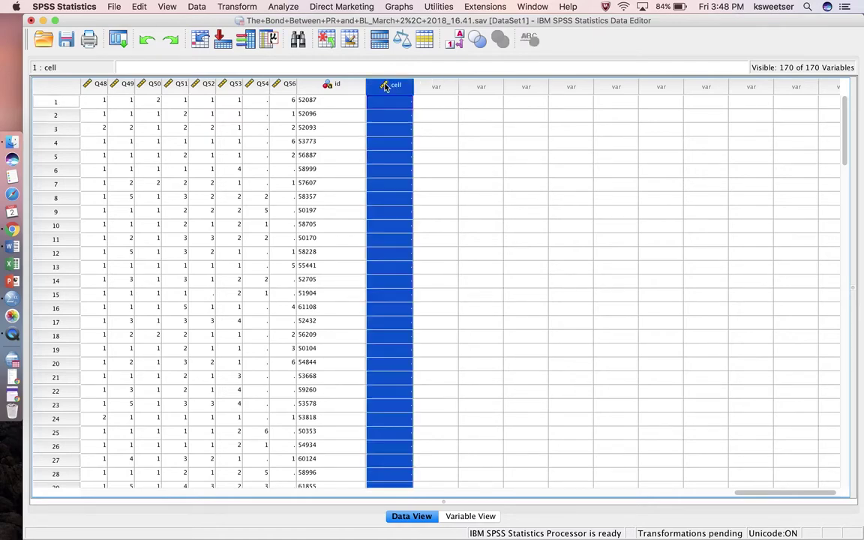
left_click(394, 141)
scroll(397, 143, "down", 5)
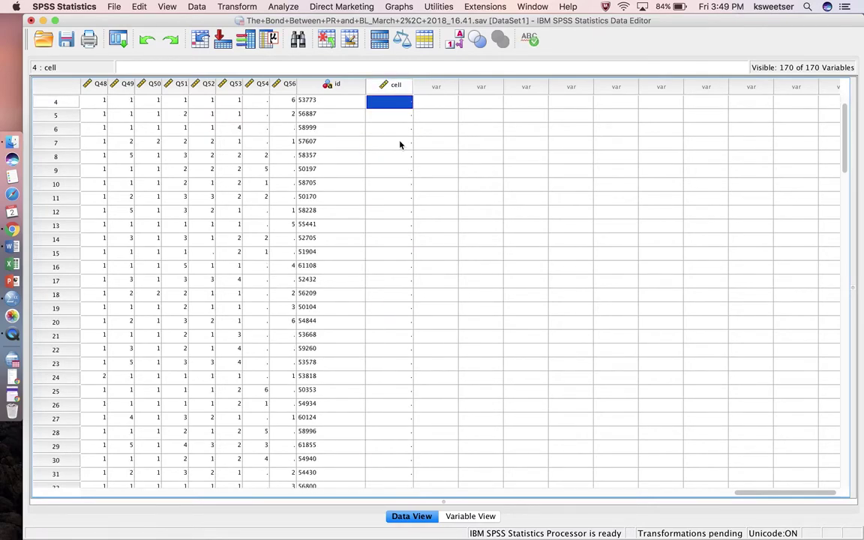
scroll(400, 144, "down", 8)
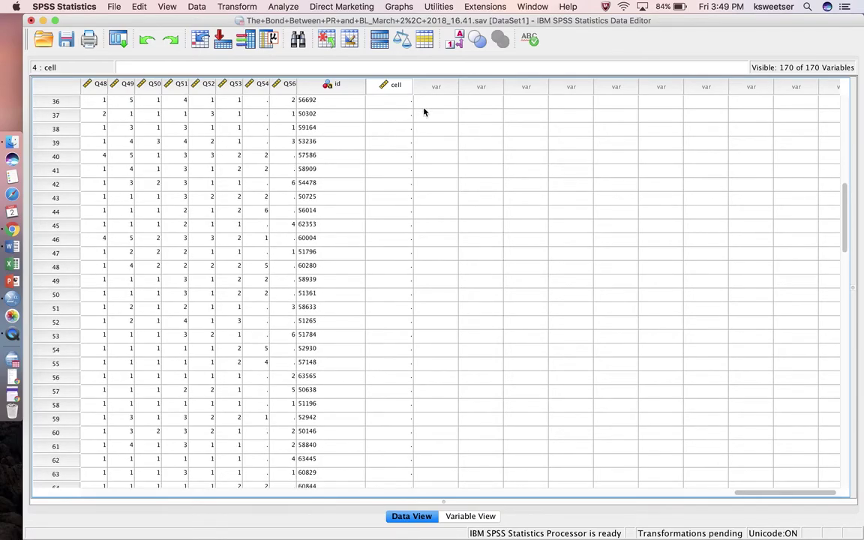
key("ctrl+Up")
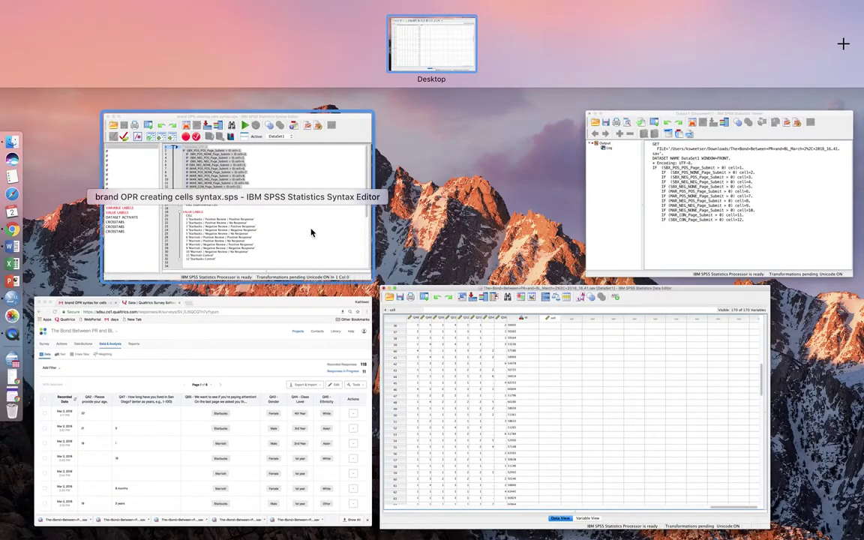
Rerun the selected IF statements from the Syntax Editor and return to the data grid.
left_click(311, 232)
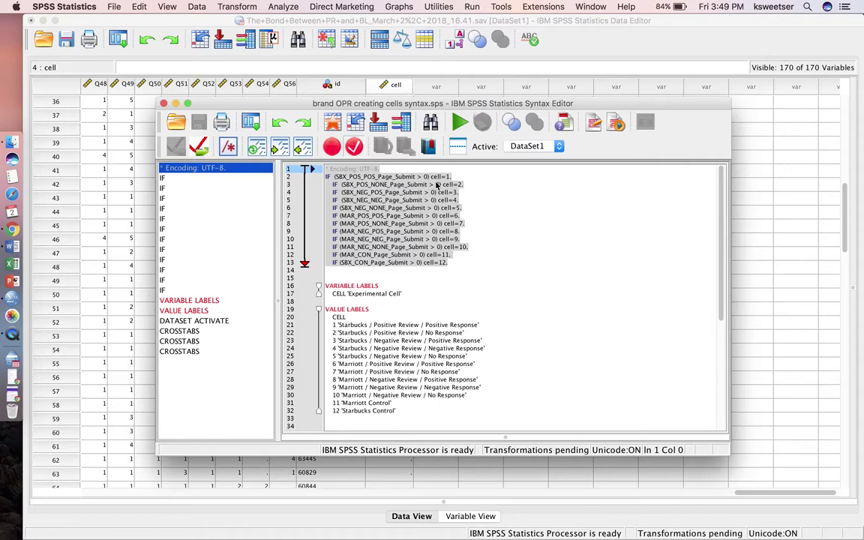
left_click(460, 124)
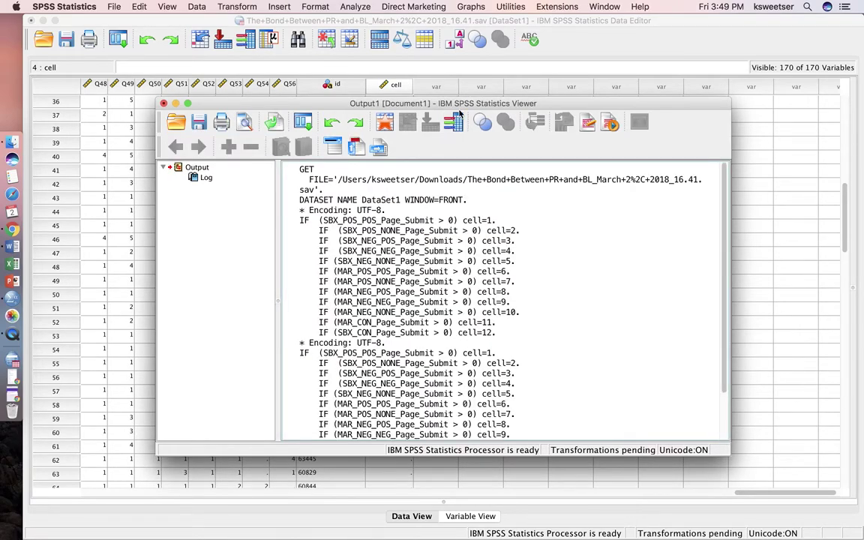
left_click(578, 49)
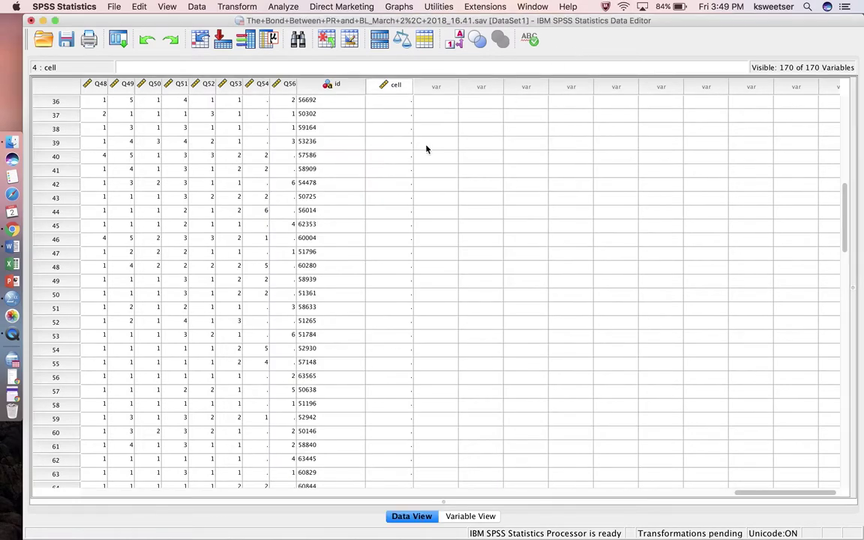
scroll(390, 169, "down", 5)
scroll(389, 171, "down", 20)
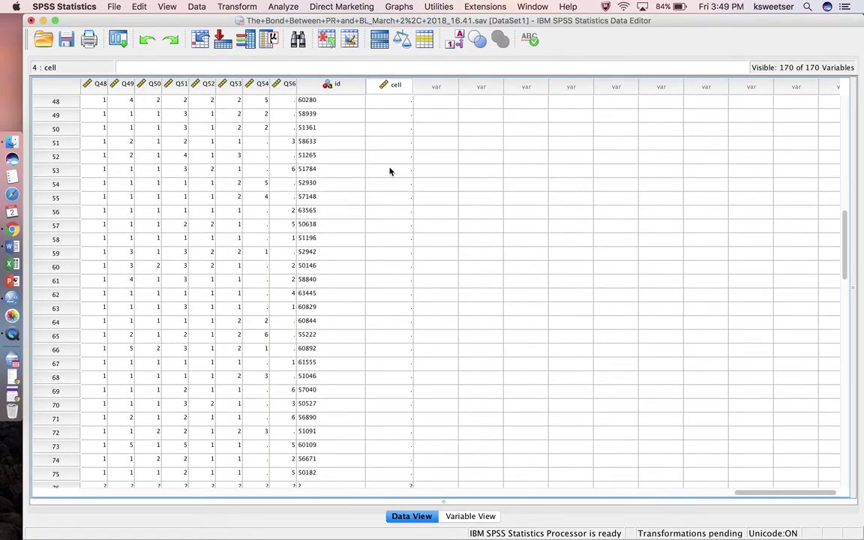
scroll(390, 171, "down", 2)
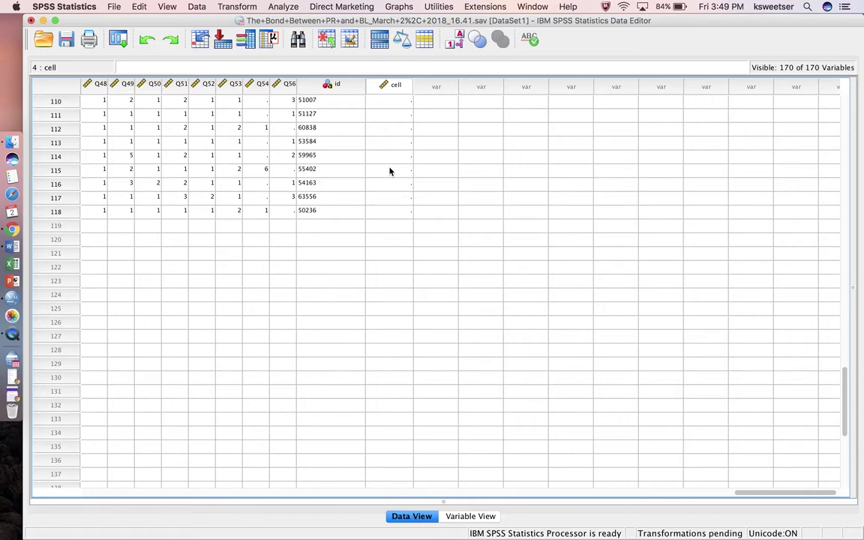
Try editing row 115's cell value, decline running pending transformations, and check row 11.
double_click(389, 168)
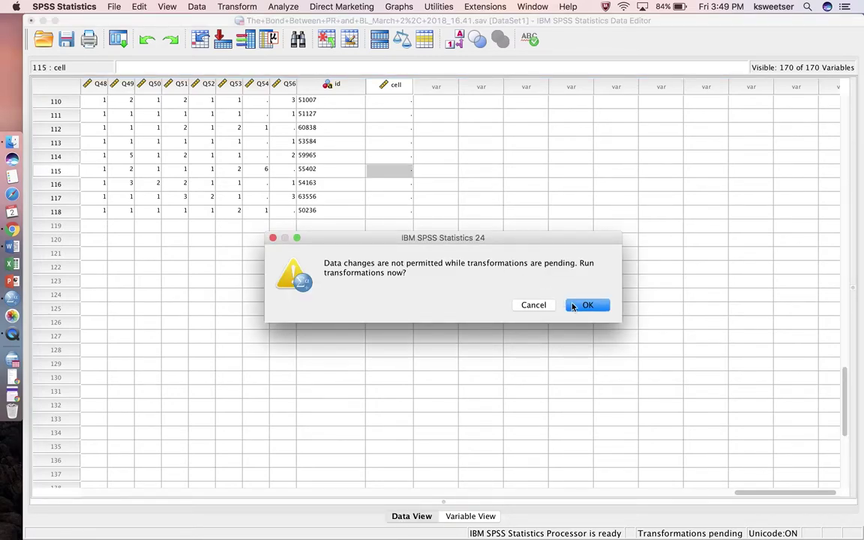
left_click(533, 305)
scroll(501, 227, "up", 1)
scroll(501, 227, "up", 20)
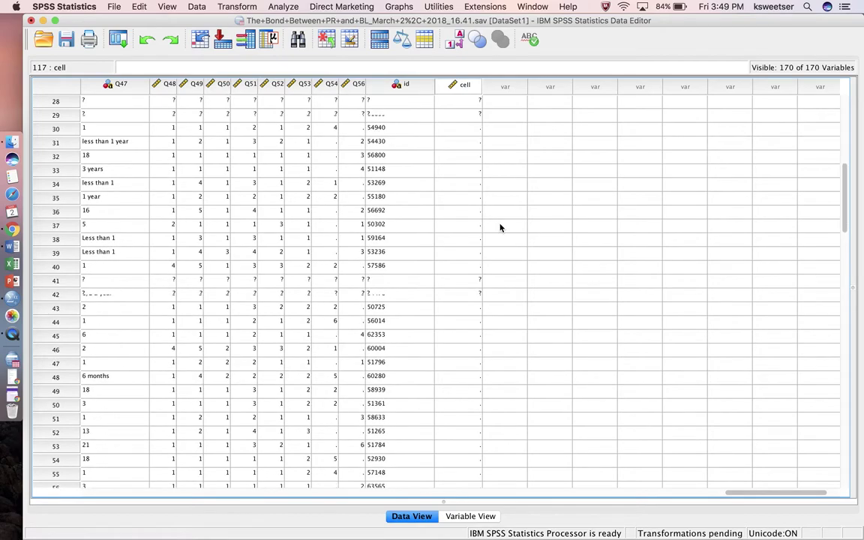
scroll(500, 227, "down", 5)
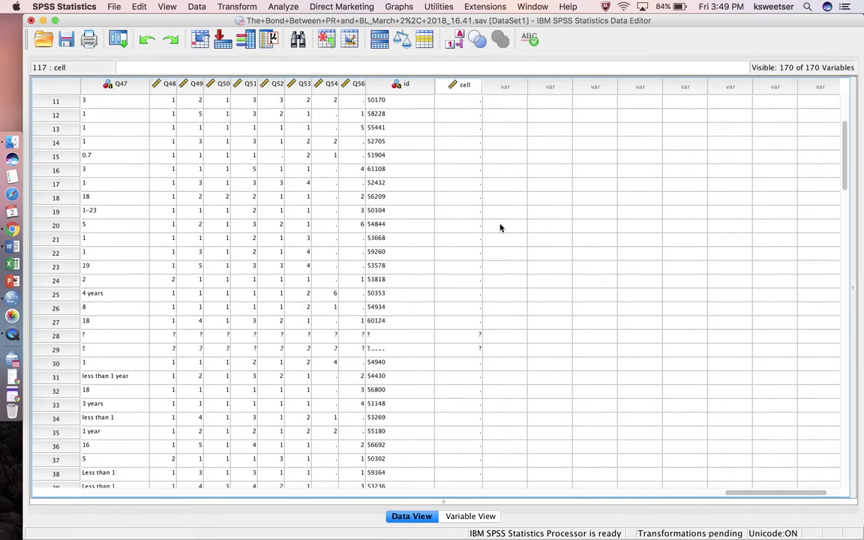
scroll(501, 227, "up", 5)
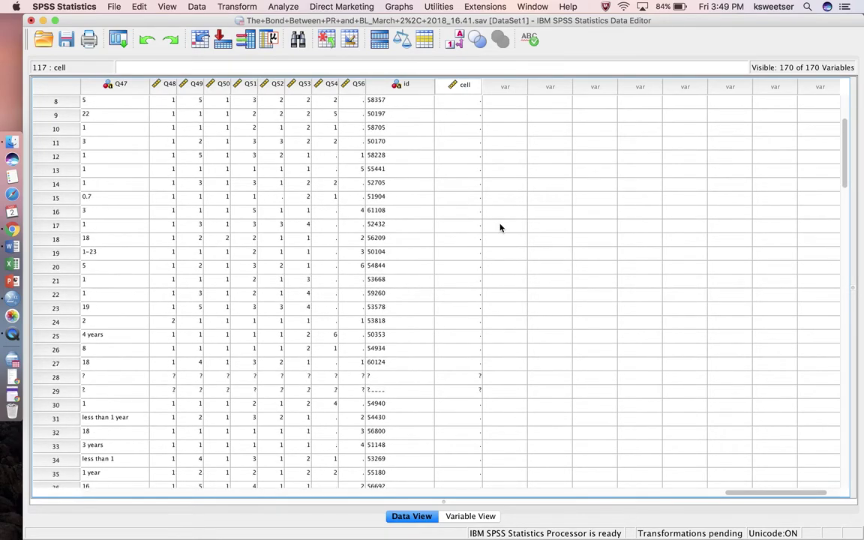
left_click(456, 240)
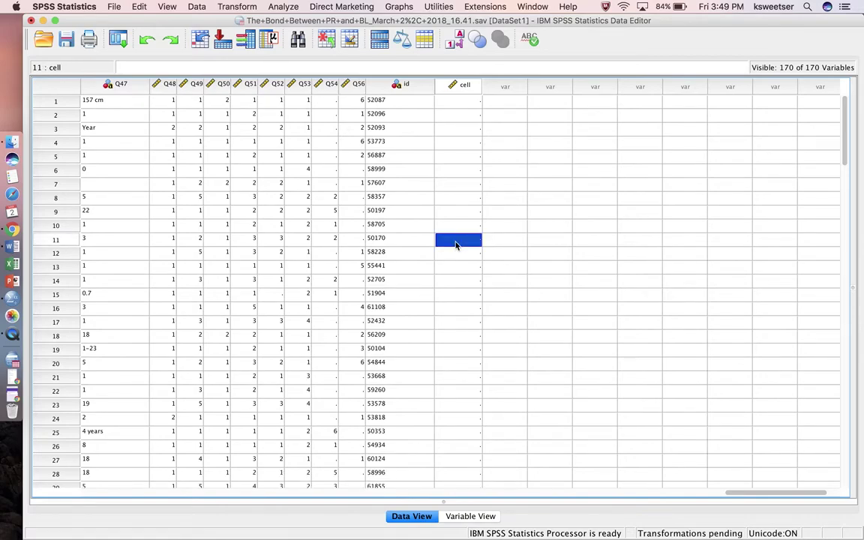
scroll(455, 245, "down", 20)
scroll(455, 246, "up", 20)
scroll(455, 245, "right", 2)
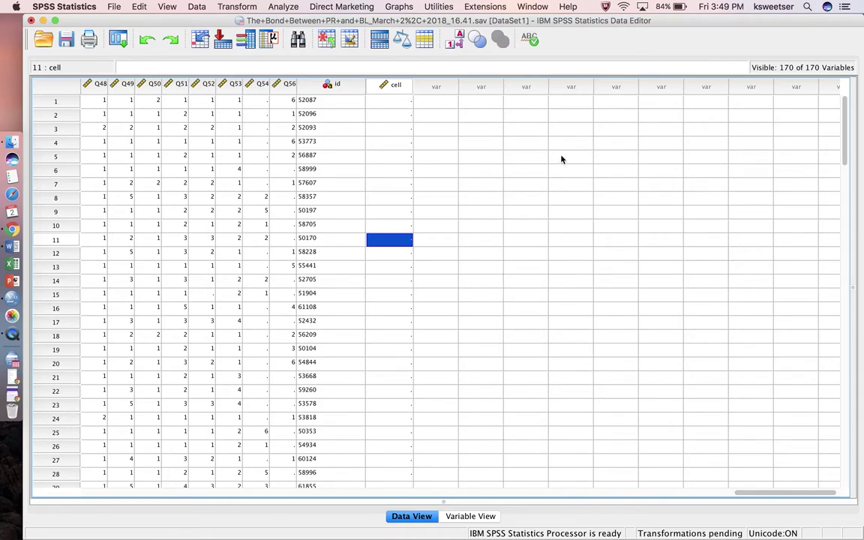
key("ctrl+Up")
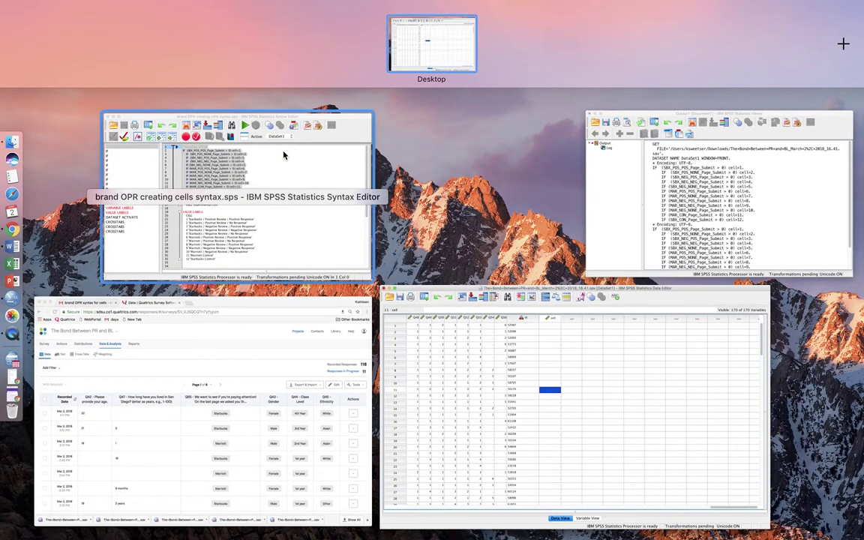
Look over the output log and the dataset window.
left_click(629, 226)
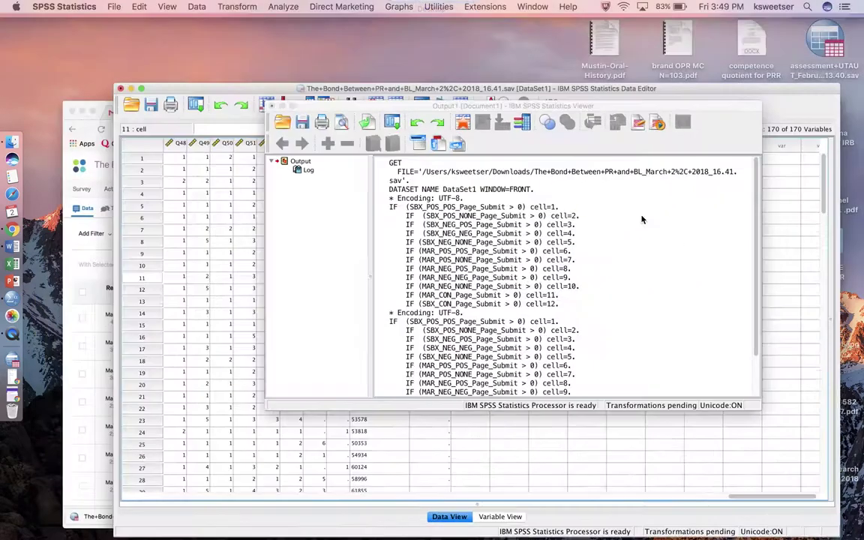
left_click(445, 253)
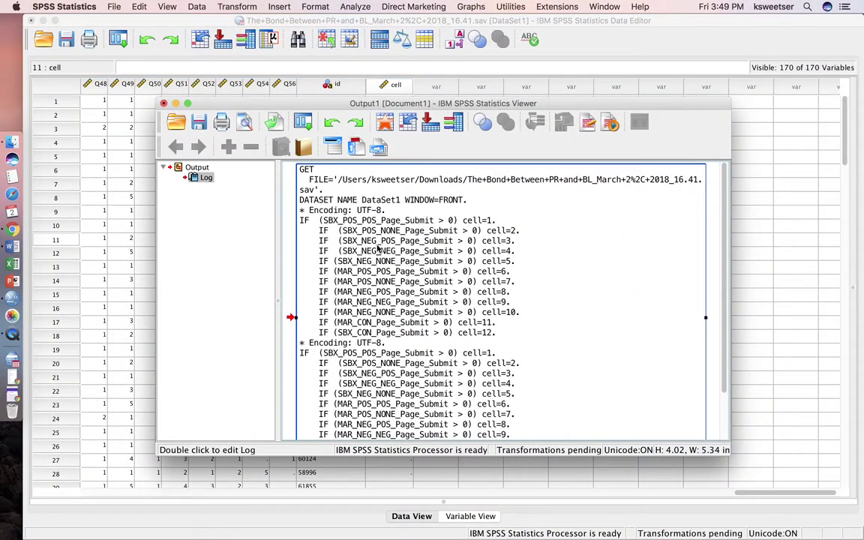
left_click(392, 61)
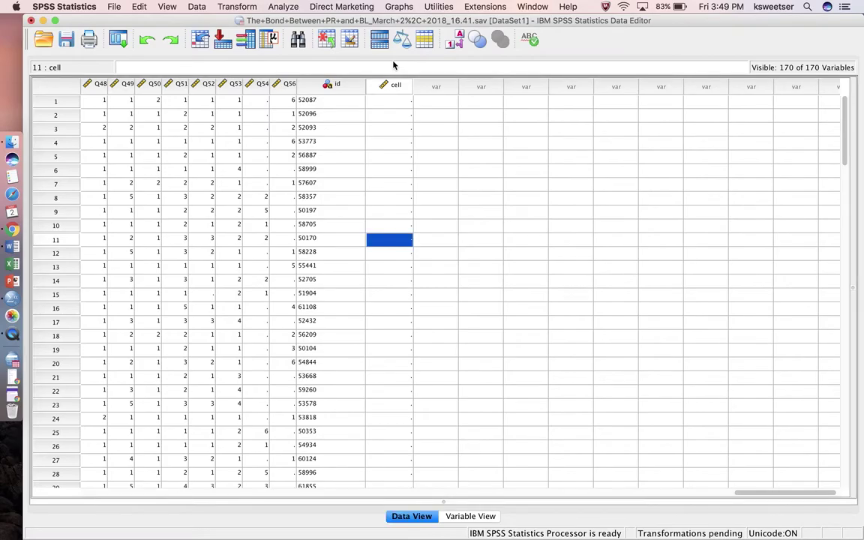
key("ctrl+Up")
Run the entire cell-creating syntax to compute the cell variable.
left_click(272, 240)
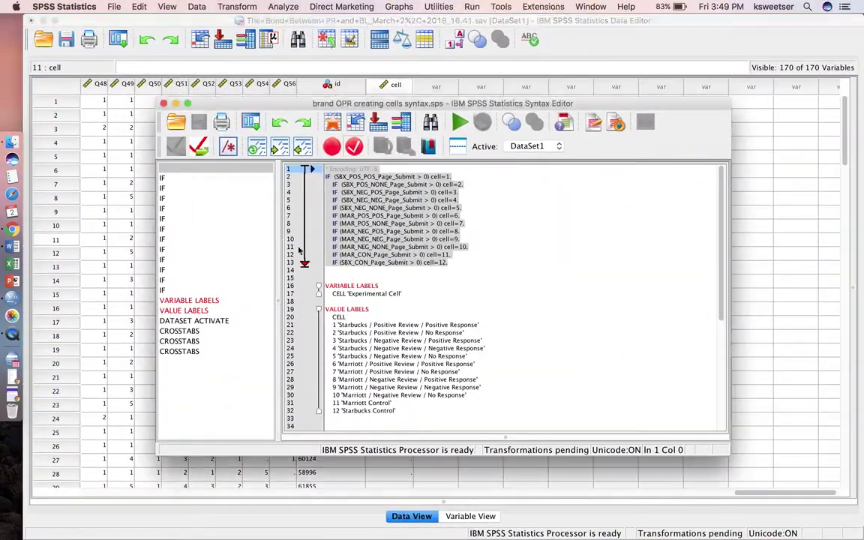
left_click(412, 244)
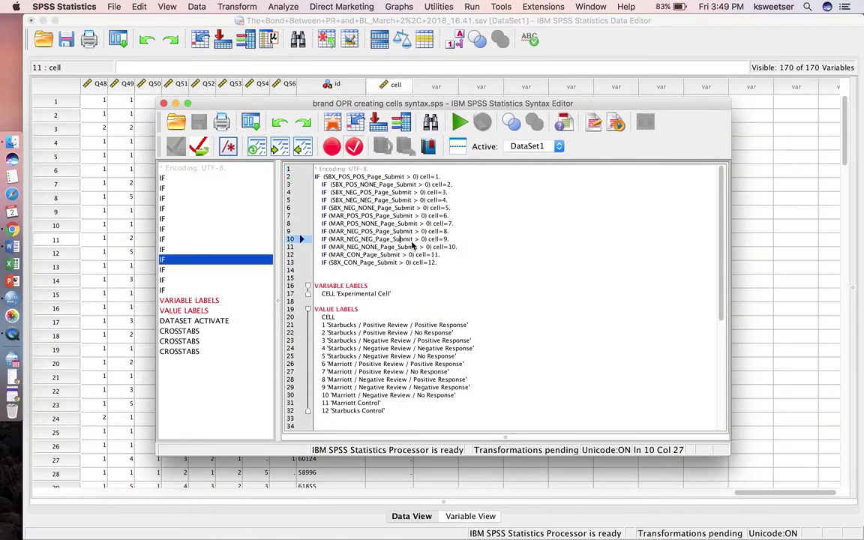
key("super+a")
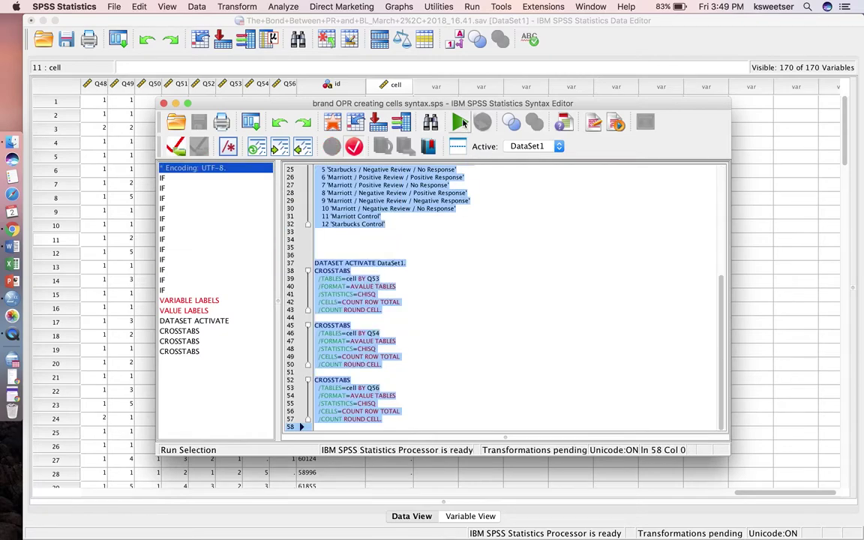
key("super+r")
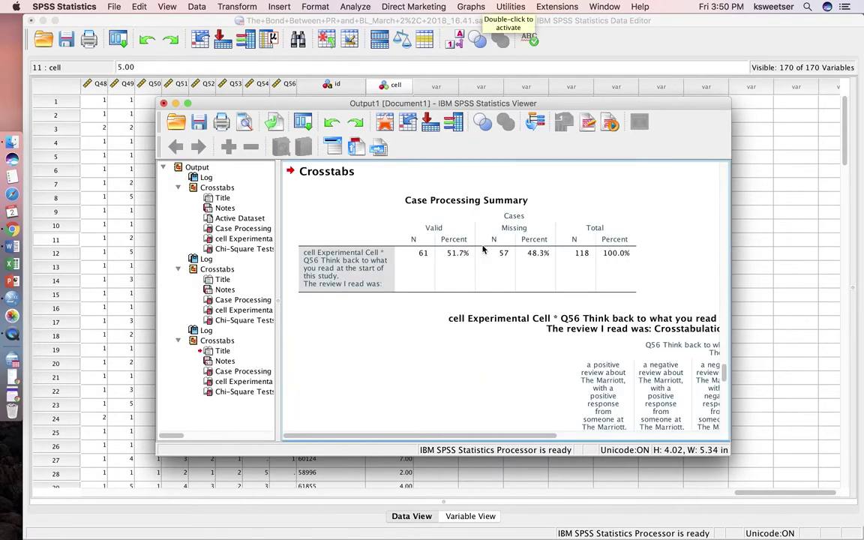
Review the Experimental Cell crosstabs showing all 118 cases valid against Q53.
left_click(494, 279)
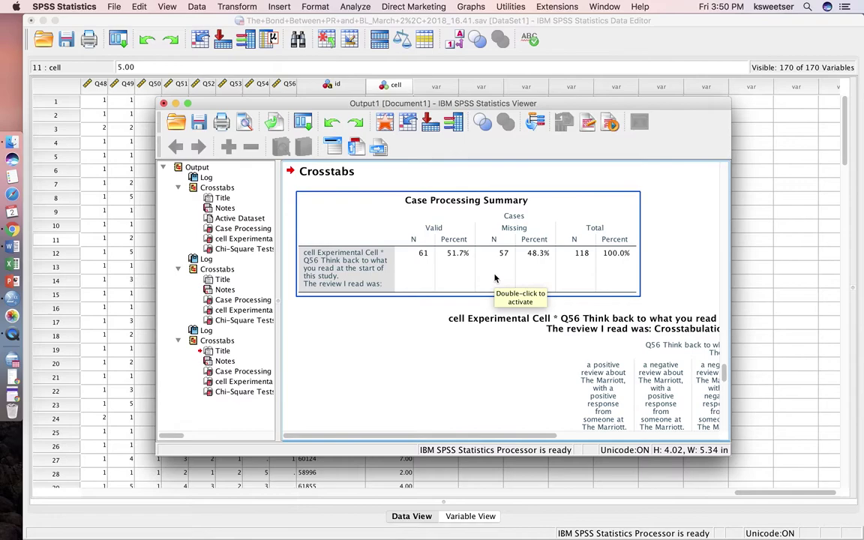
scroll(495, 279, "up", 15)
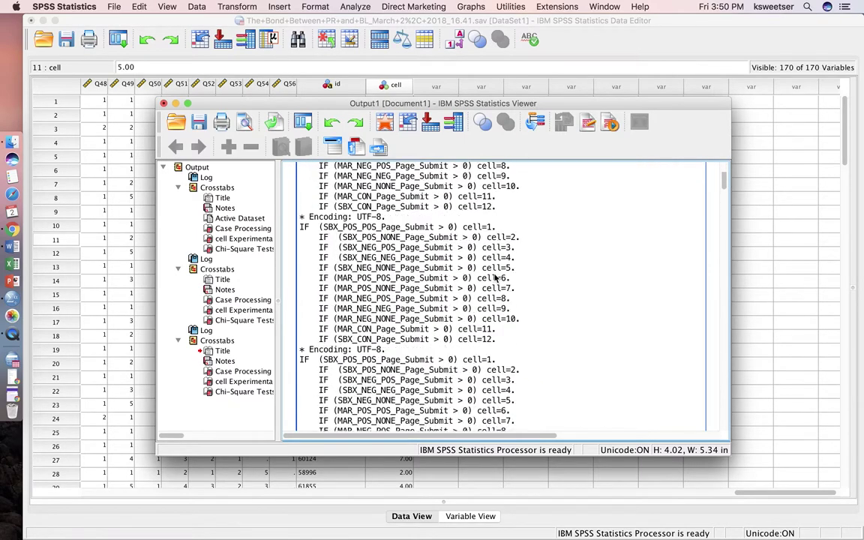
scroll(495, 278, "down", 15)
scroll(494, 279, "up", 3)
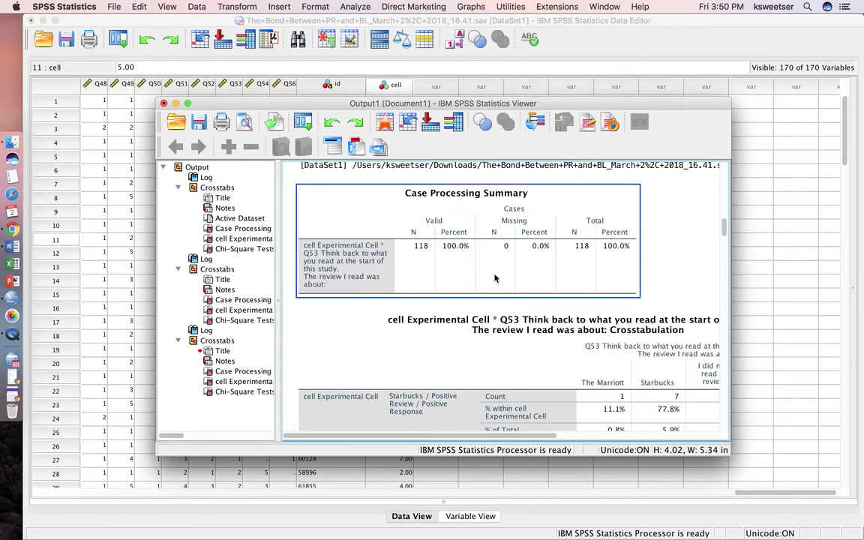
scroll(494, 279, "down", 1)
scroll(494, 278, "down", 8)
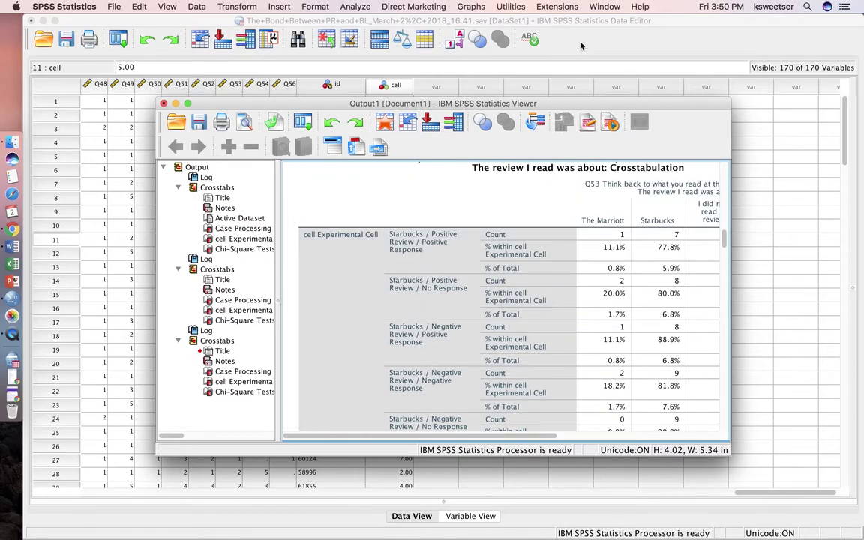
left_click(524, 34)
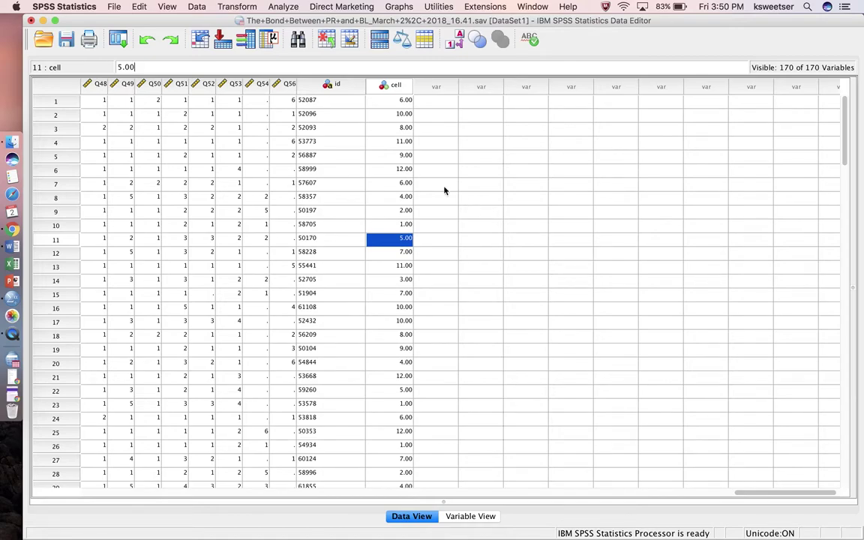
Inspect the computed cell values for rows 1, 2, 3 and 23.
left_click(391, 103)
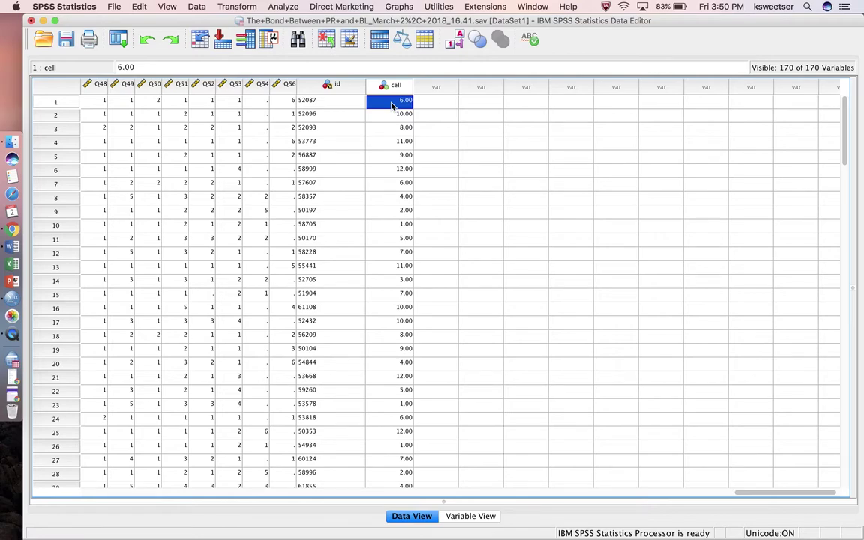
left_click(390, 116)
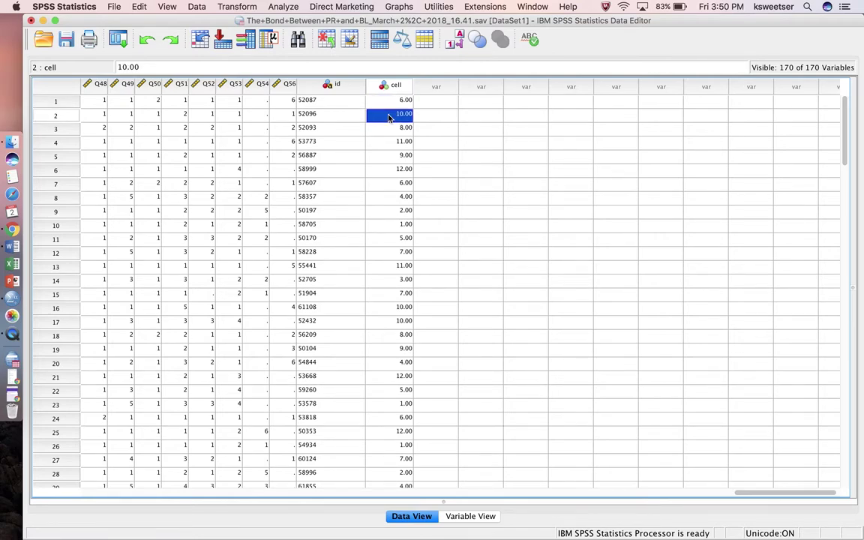
left_click(390, 131)
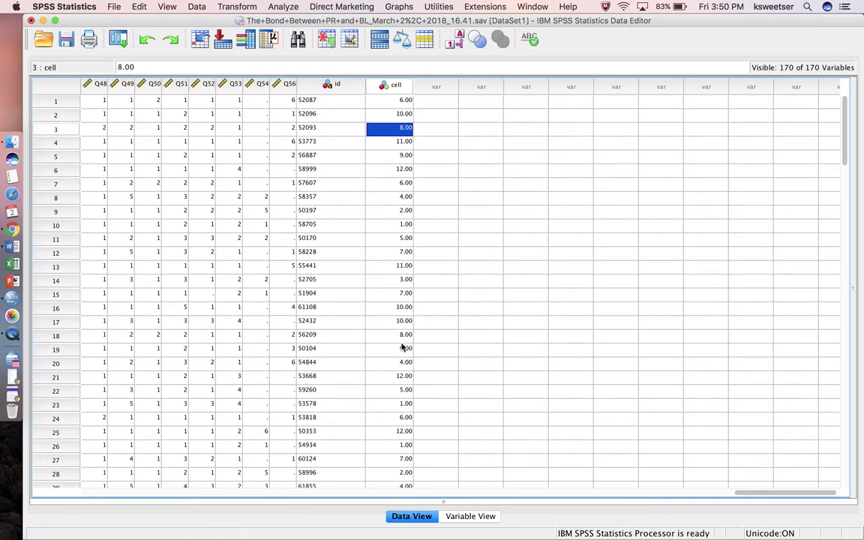
left_click(389, 406)
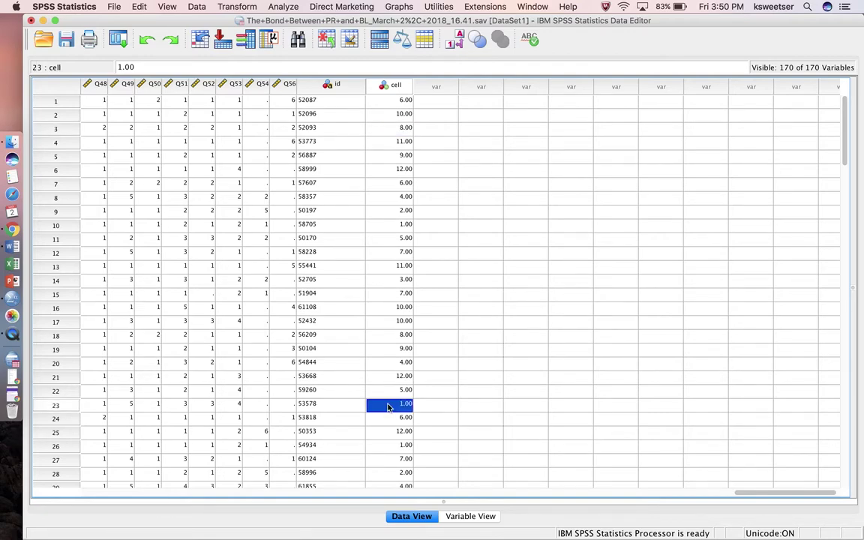
Step back through row 23's timing columns and select its four SBX values.
key("Left")
key("Left")
key("Left")
key("Left")
key("Left")
key("Left")
key("Left")
key("Left")
key("Left")
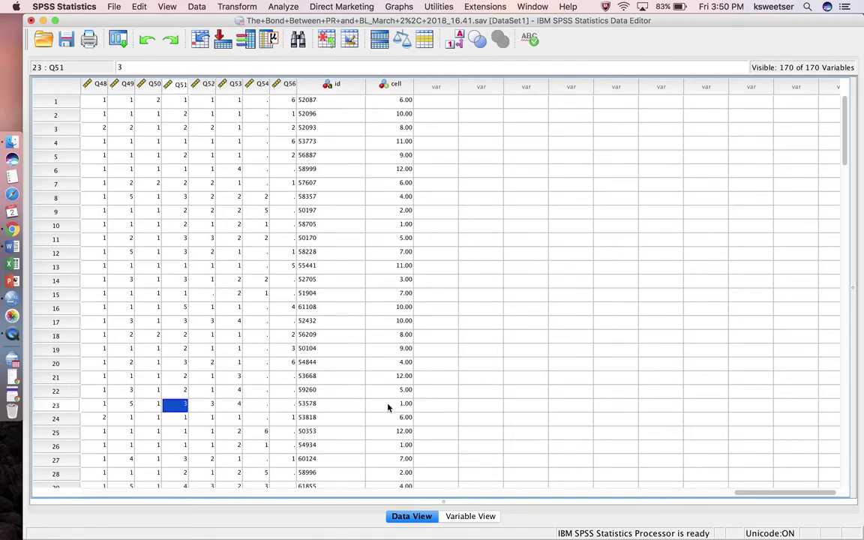
key("Left")
key("Left")
key("Left")
key("Left")
key("Left")
key("Left")
key("Left")
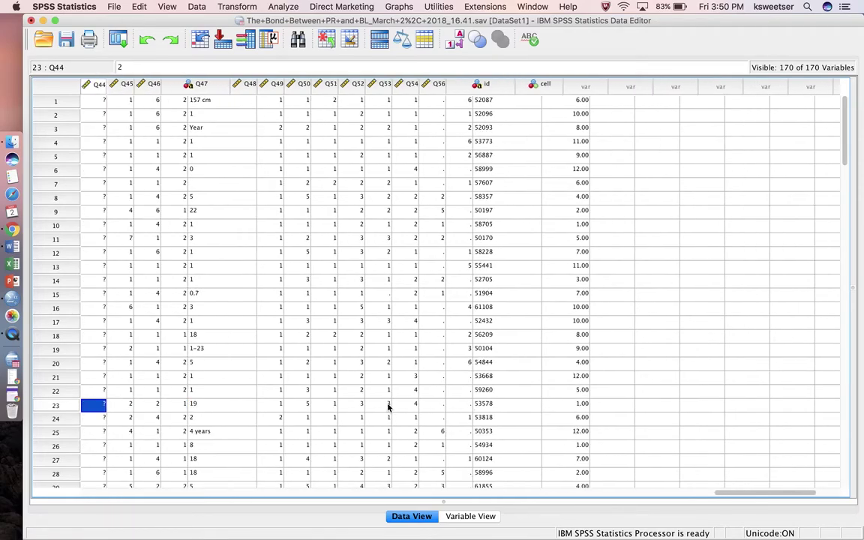
key("Left")
key("Left")
key("Left")
key("Left")
key("Left")
key("Left")
key("Left")
key("Left")
key("Left")
key("Left")
key("Left")
key("Left")
key("Left")
key("Left")
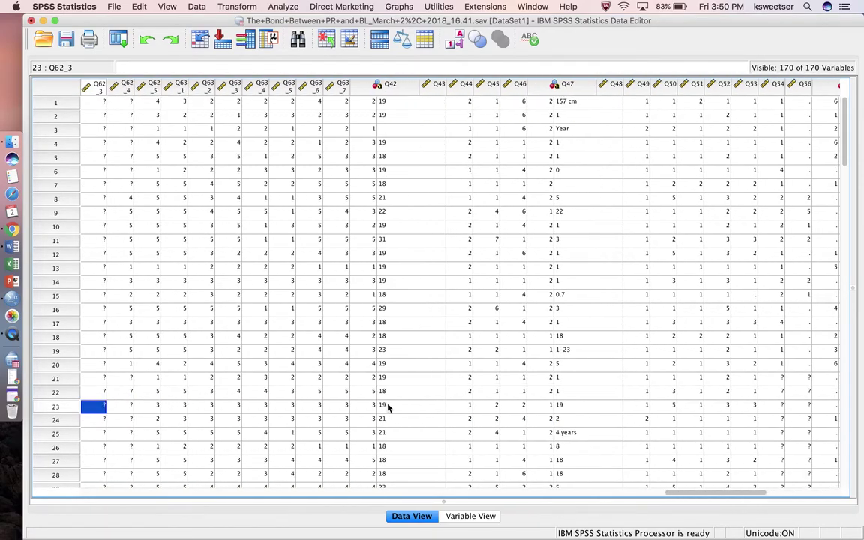
key("Left")
key("Left")
key("Left")
key("Left")
key("Left")
key("Left")
key("Left")
key("Left")
key("Left")
key("Left")
key("Left")
key("Left")
key("Left")
key("Left")
key("Left")
key("Left")
key("Left")
key("Left")
key("Left")
key("Left")
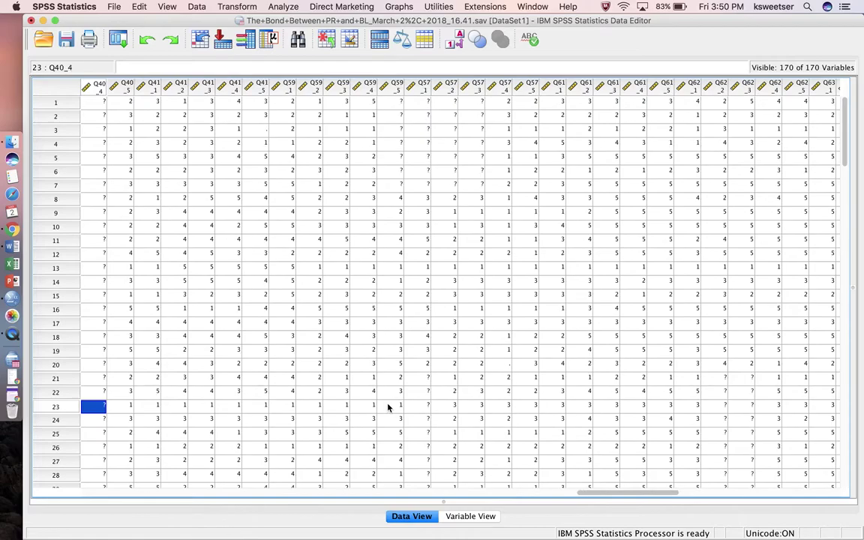
key("Left")
key("Left")
key("Left")
key("Left")
key("Left")
key("Left")
key("Left")
key("Left")
key("Left")
key("Left")
key("Left")
key("Left")
key("Left")
key("Left")
key("Left")
key("Left")
key("Left")
key("Left")
key("Left")
key("Left")
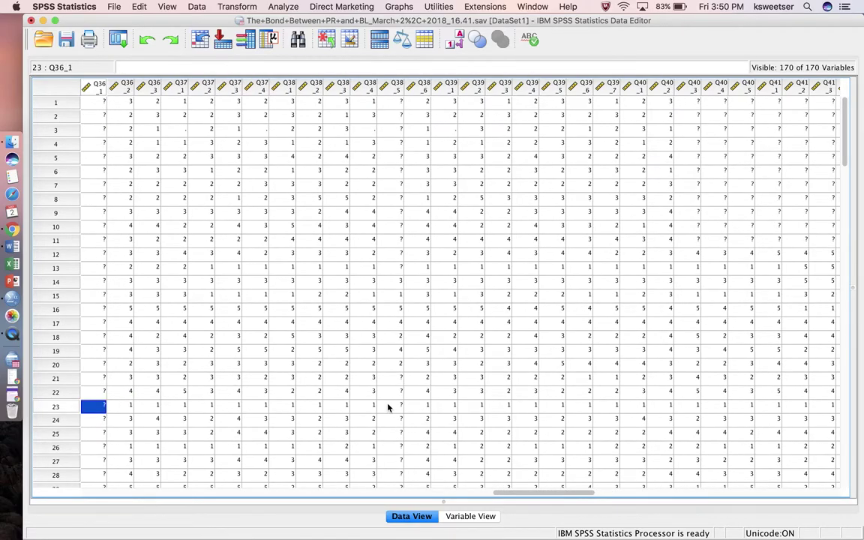
key("Left")
key("Left")
key("Left")
key("Left")
key("Left")
key("Left")
key("Left")
key("Left")
key("Left")
key("Left")
key("Left")
key("Left")
key("Left")
key("Left")
key("Left")
key("Left")
key("Left")
key("Left")
key("Left")
key("Left")
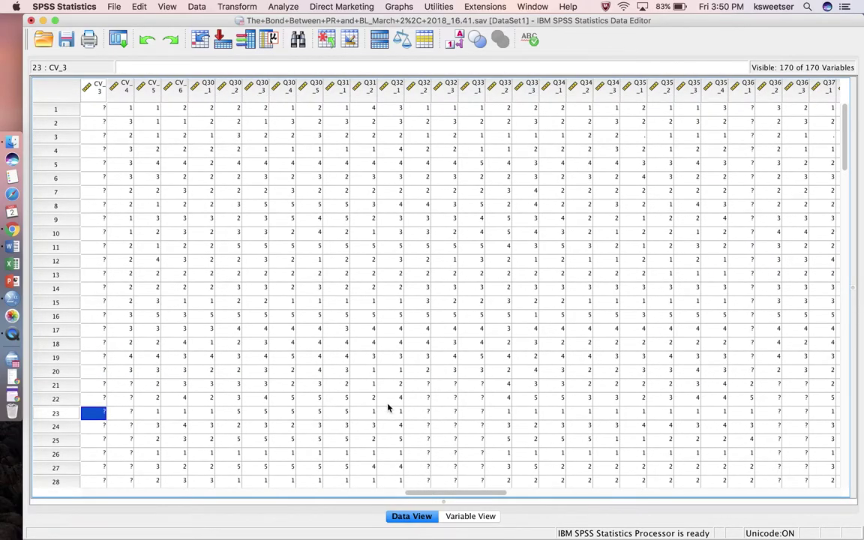
key("Left")
key("Left")
key("Left")
key("Left")
key("Left")
key("Left")
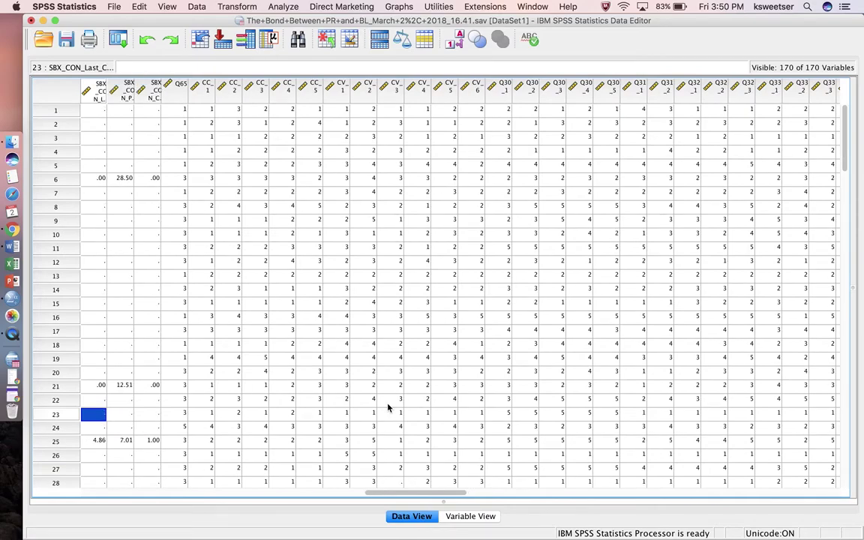
key("Left")
key("Left")
key("Left")
key("Left")
key("Left")
key("Left")
key("Left")
key("Left")
key("Left")
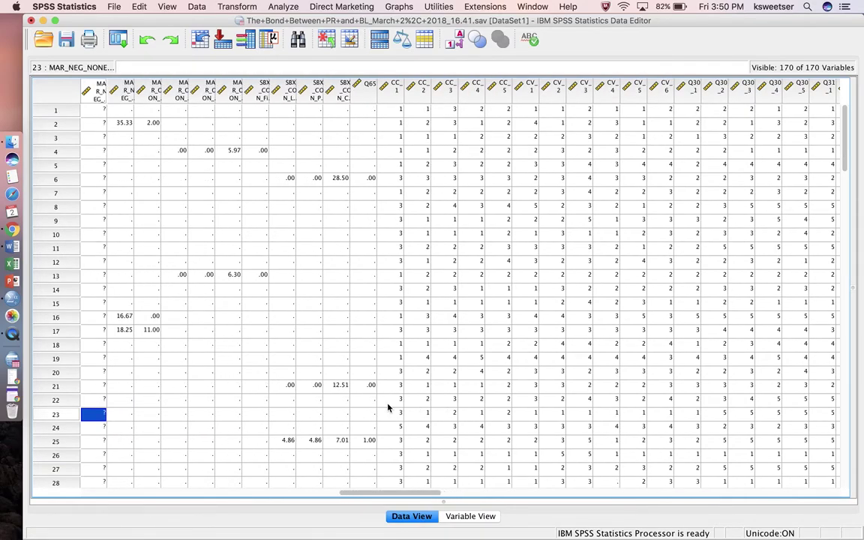
key("Left")
key("Left")
key("Left")
key("Left")
key("Left")
key("Left")
key("Left")
key("Left")
key("Left")
key("Left")
key("Left")
key("Left")
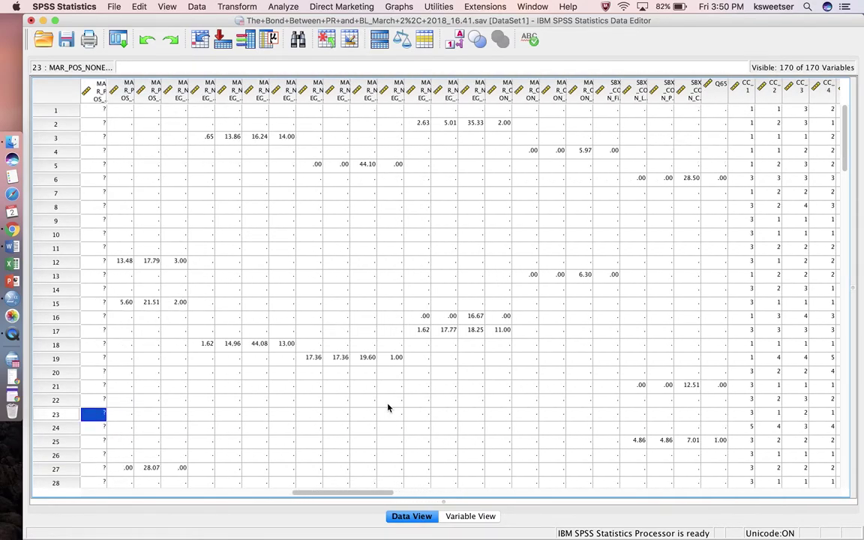
key("Left")
key("Left")
key("Left")
key("Left")
key("Left")
key("Left")
key("Left")
key("Left")
key("Left")
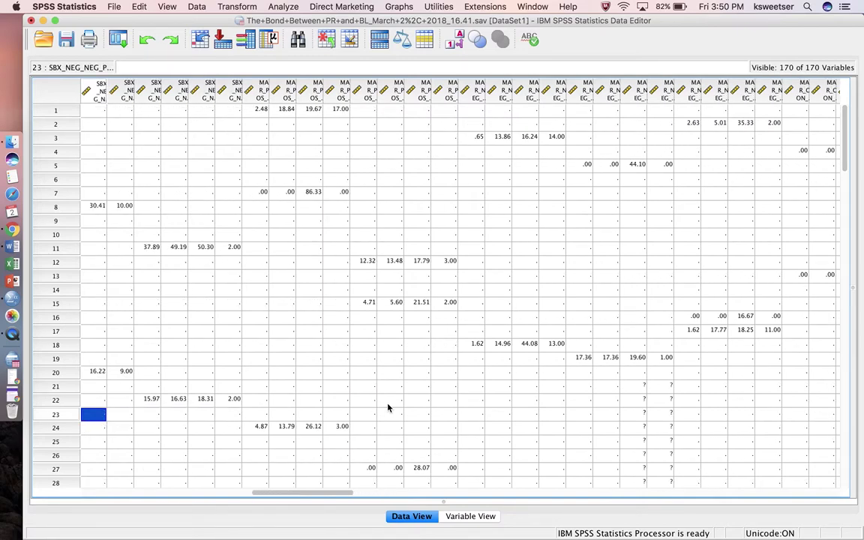
key("Left")
key("Left")
key("Left")
key("Left")
key("Left")
key("Left")
key("Left")
key("Left")
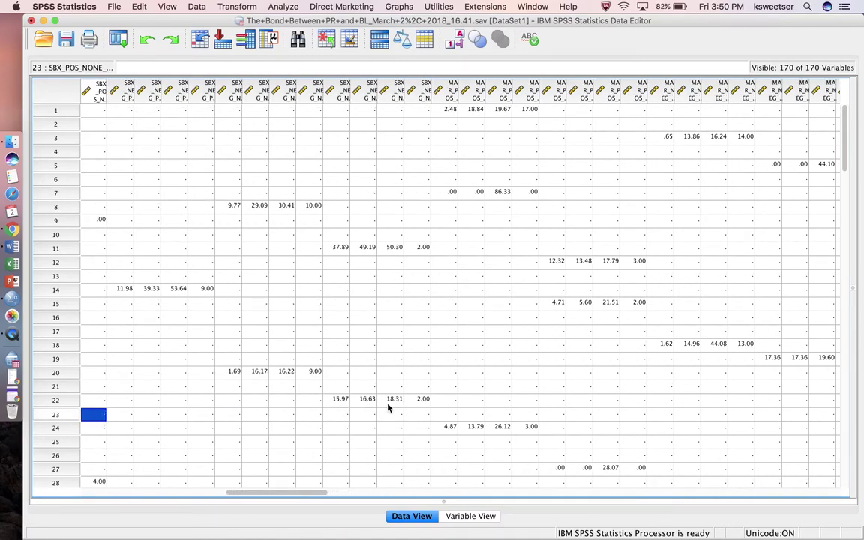
key("Left")
key("Left")
key("Left")
key("Left")
key("Left")
key("Left")
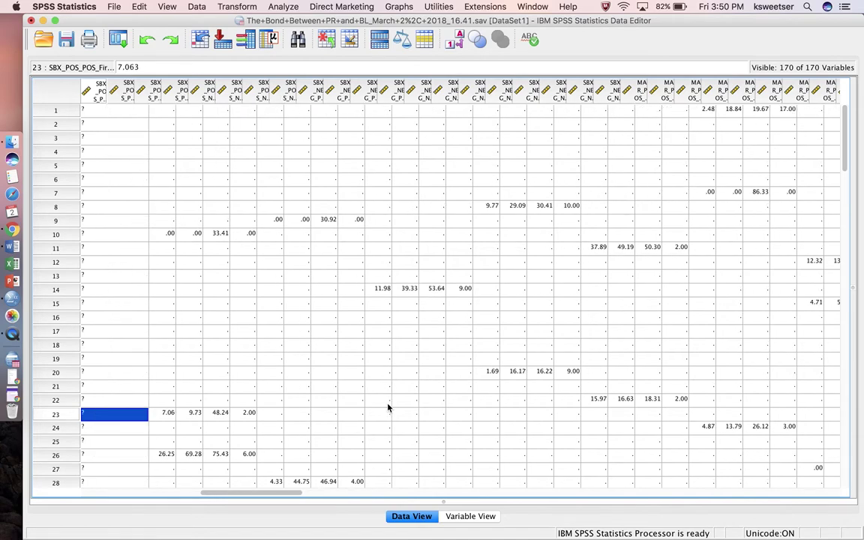
key("Right")
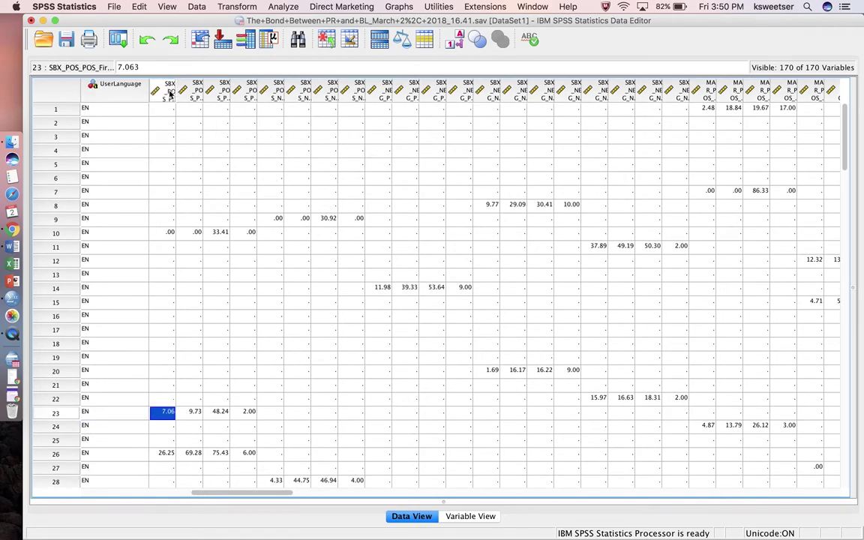
key("shift+Right")
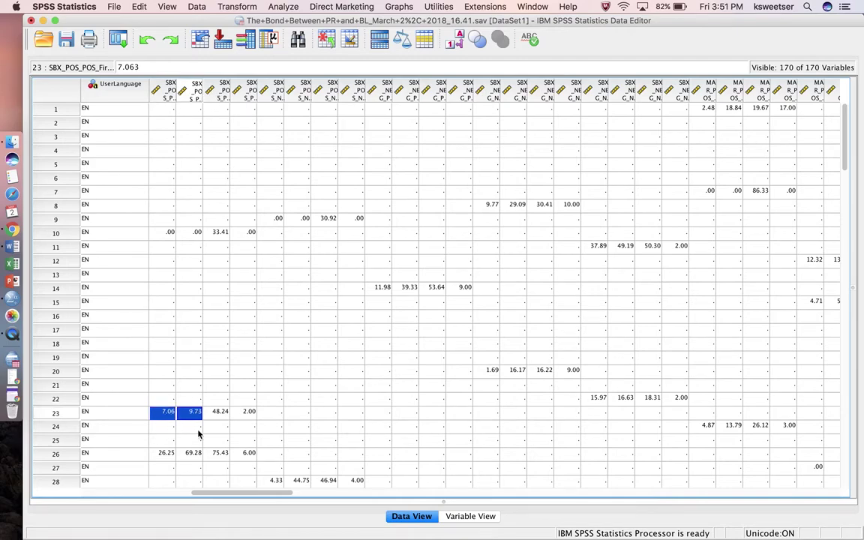
key("shift+Right")
key("shift+Right")
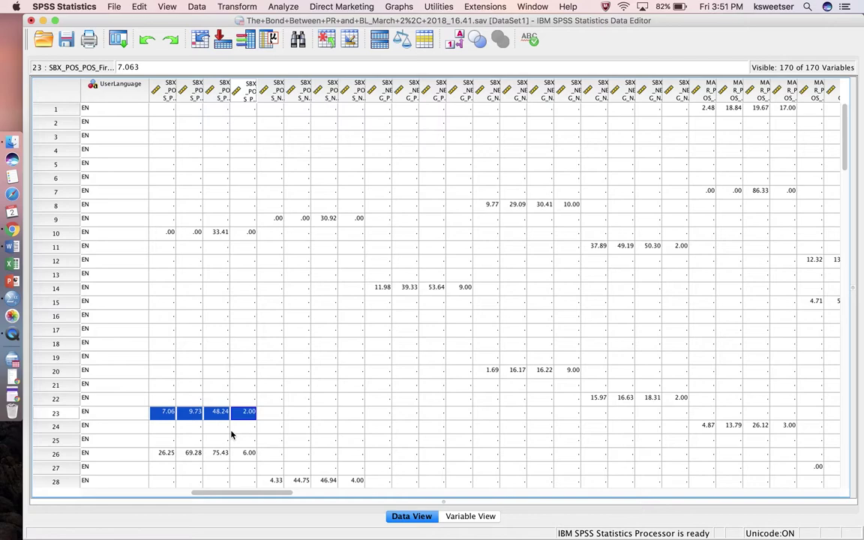
Select row 9, whose cell value is 2.00, and scroll right to the id and cell columns.
left_click(277, 220)
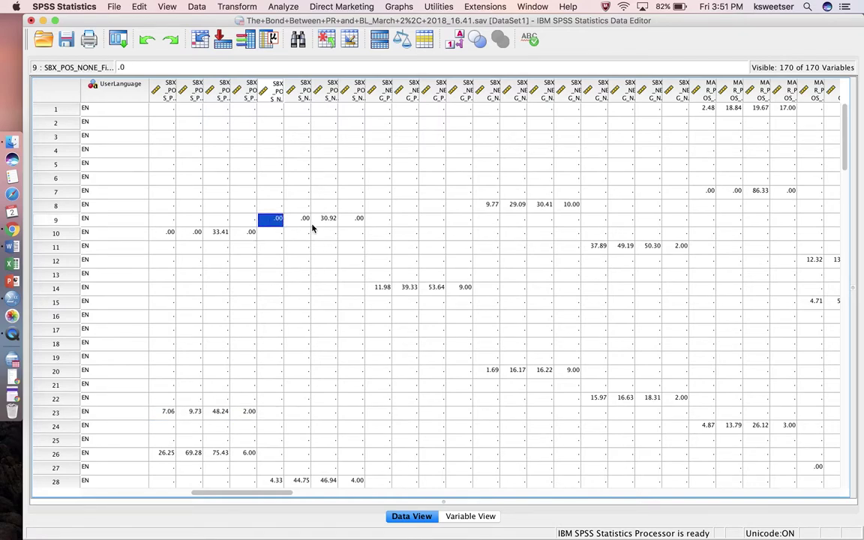
left_click(66, 220)
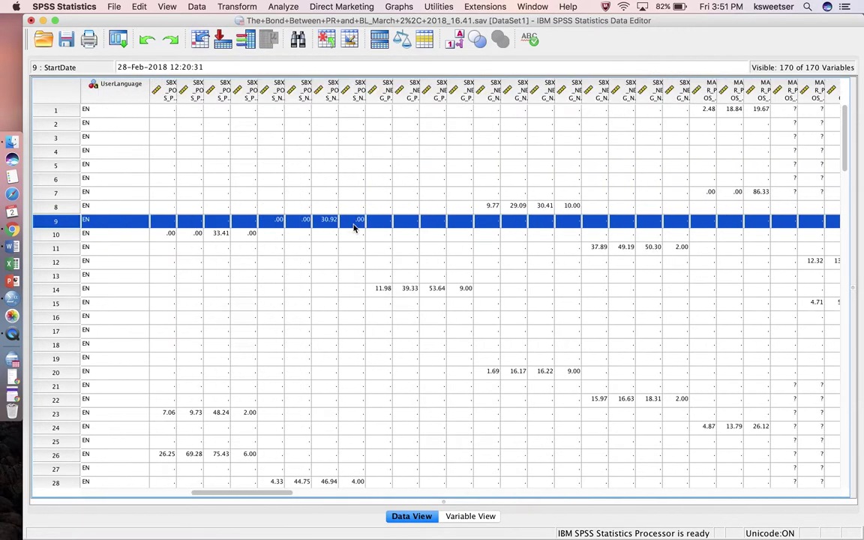
scroll(356, 228, "right", 15)
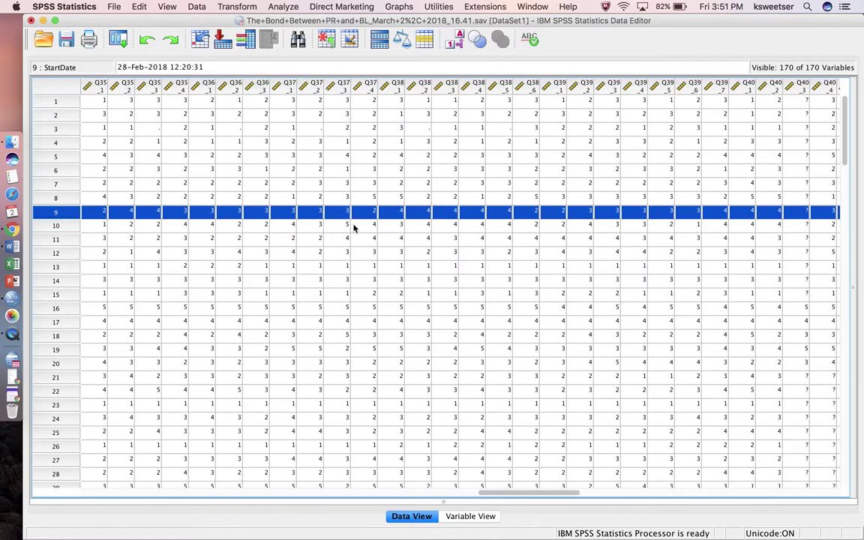
scroll(356, 228, "right", 15)
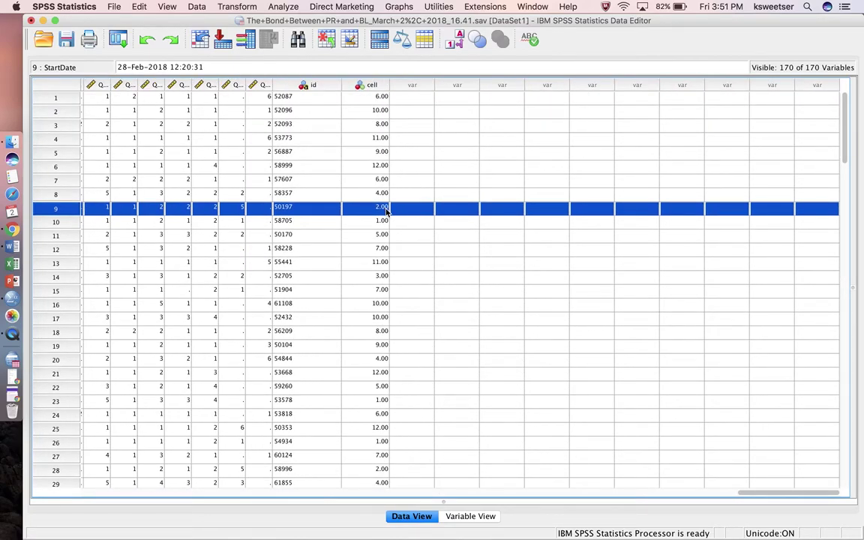
key("ctrl+Up")
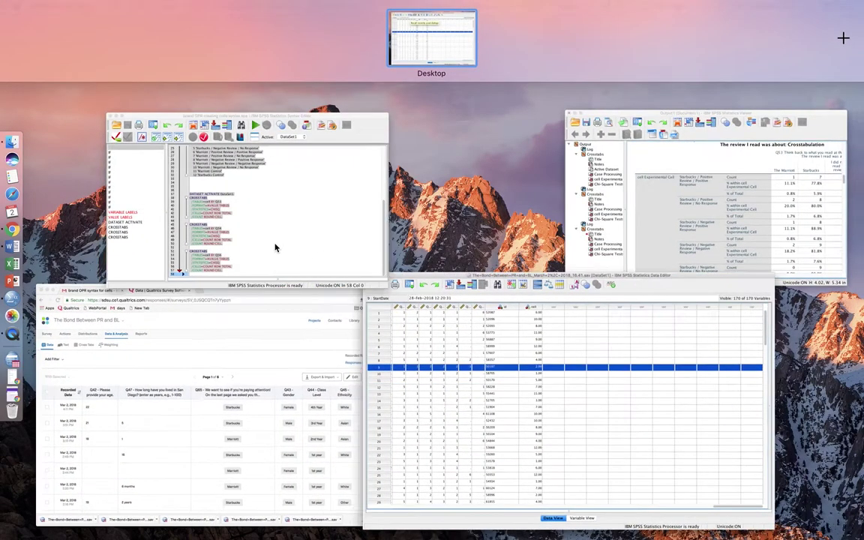
Highlight the VARIABLE LABELS and VALUE LABELS commands, then reselect the Data Editor's cell column.
left_click(276, 247)
left_click(401, 287)
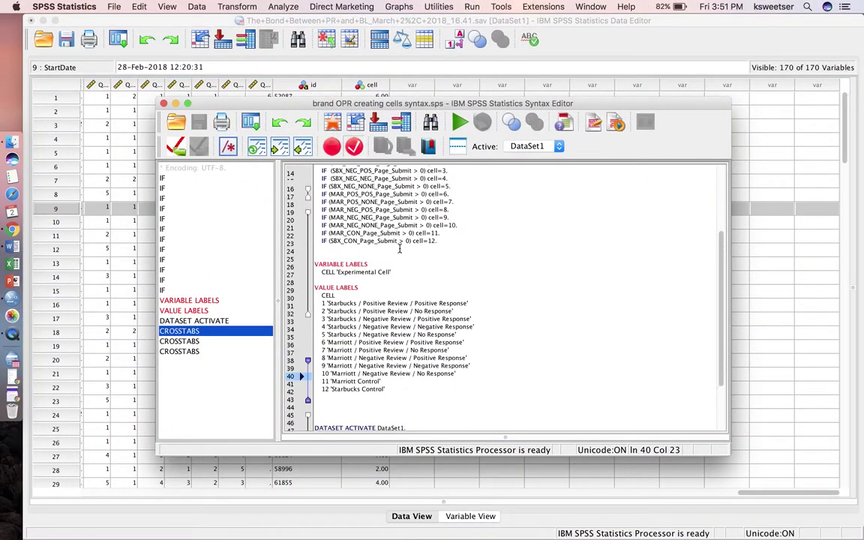
scroll(400, 250, "up", 5)
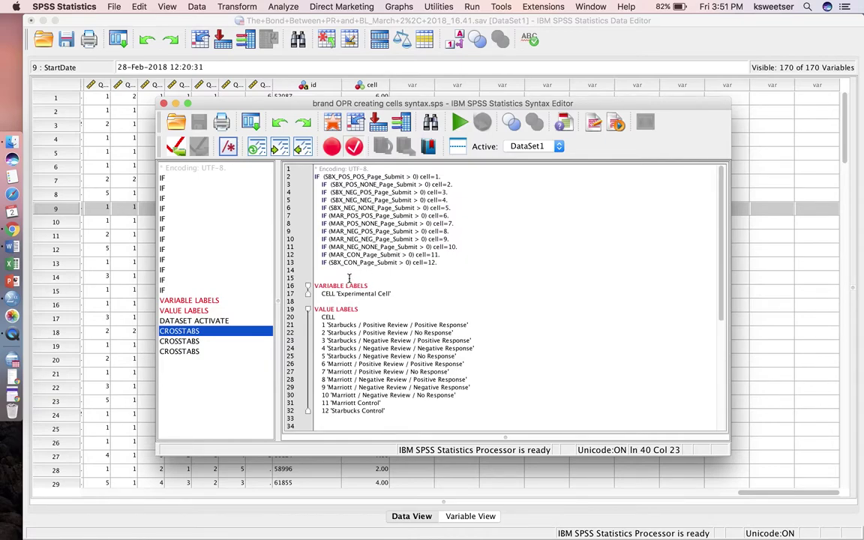
left_click_drag(313, 285, 375, 419)
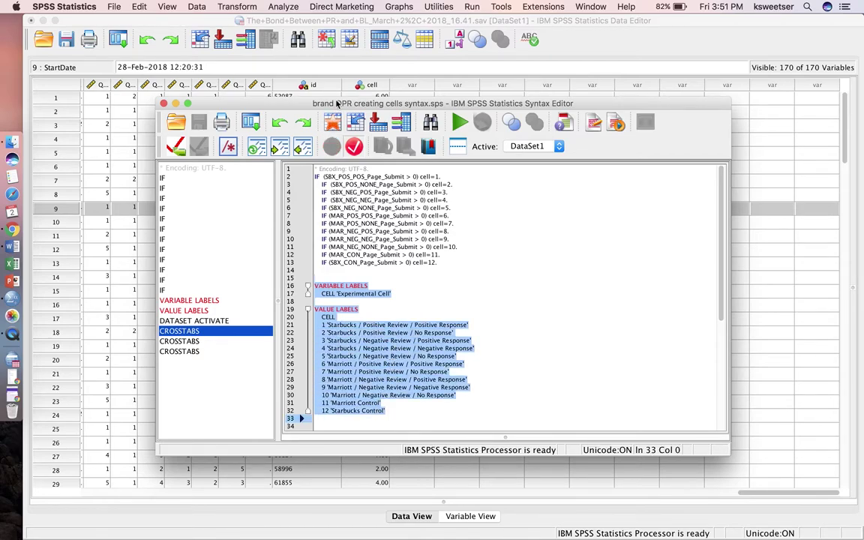
left_click(365, 87)
left_click(365, 87)
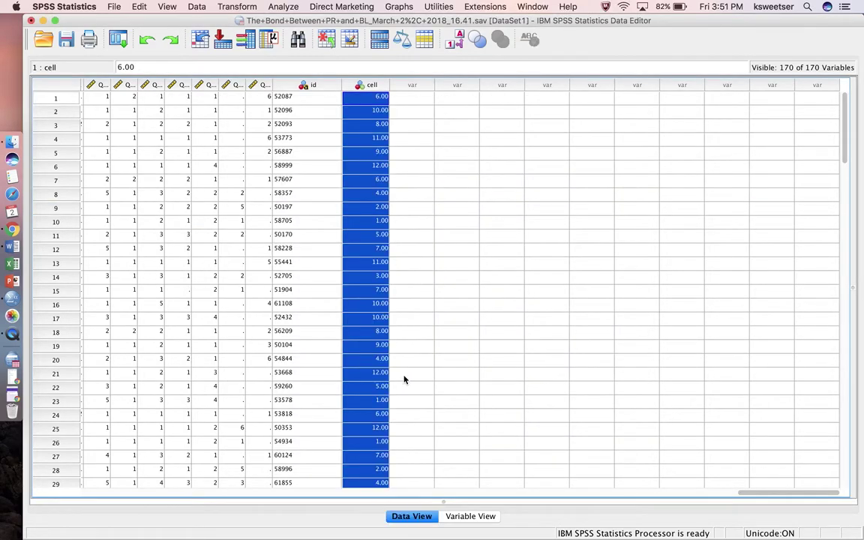
Widen the Label column in Variable View to show cell's full 'Experimental Cell' label.
left_click(470, 516)
left_click(344, 159)
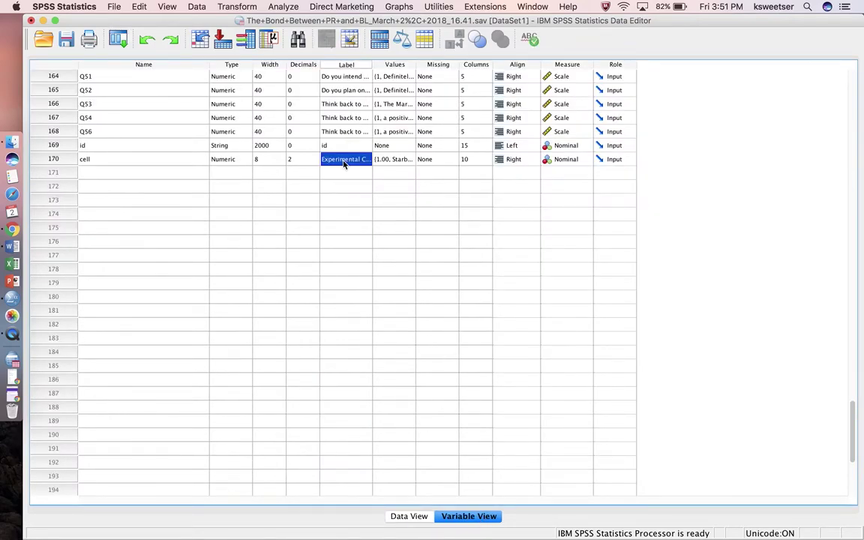
left_click_drag(372, 63, 475, 64)
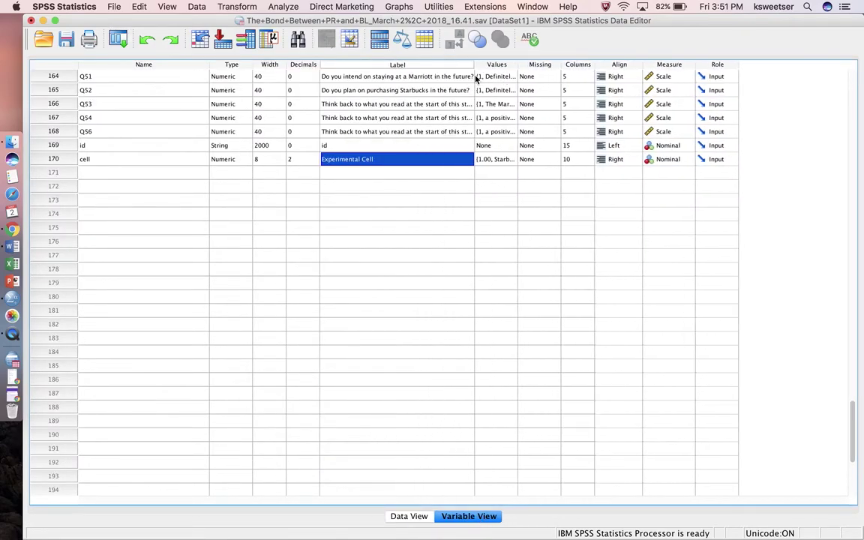
Review cell's value labels 1–3 without changes, then return to Data View.
left_click(503, 159)
left_click(511, 159)
scroll(443, 278, "down", 5)
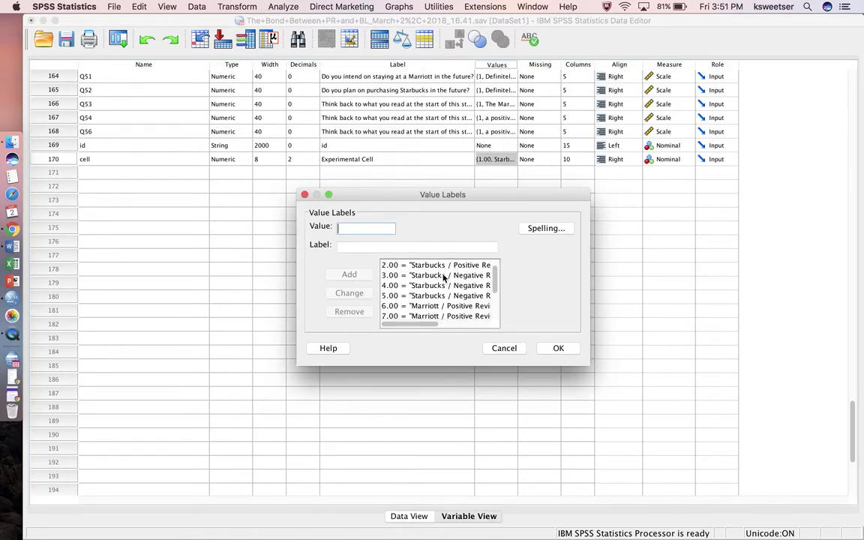
scroll(443, 278, "up", 5)
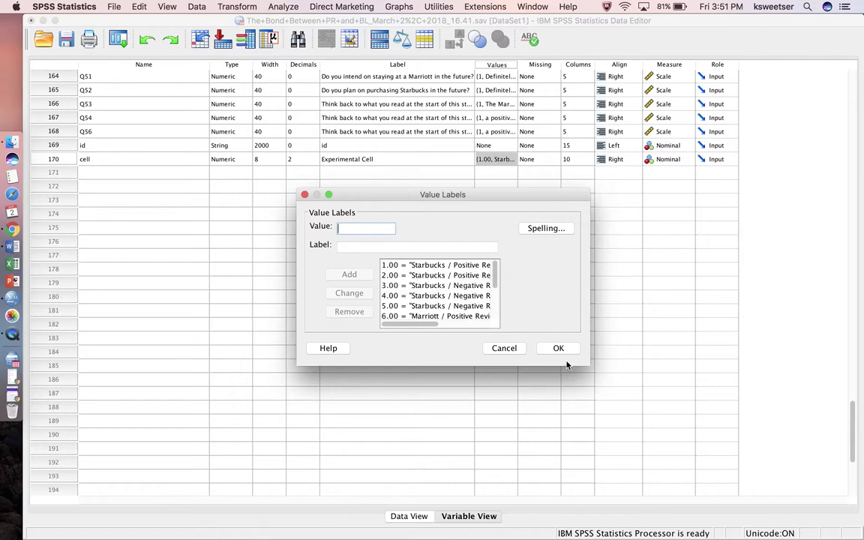
left_click(466, 267)
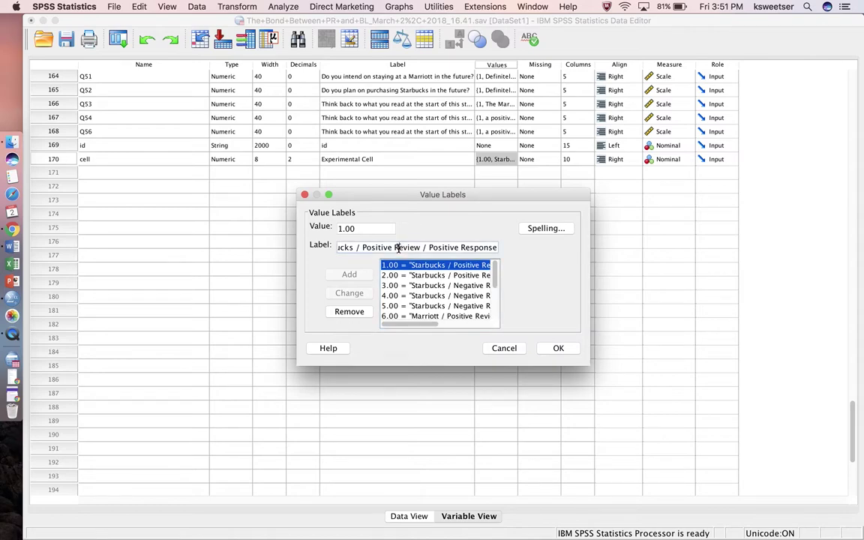
left_click(461, 277)
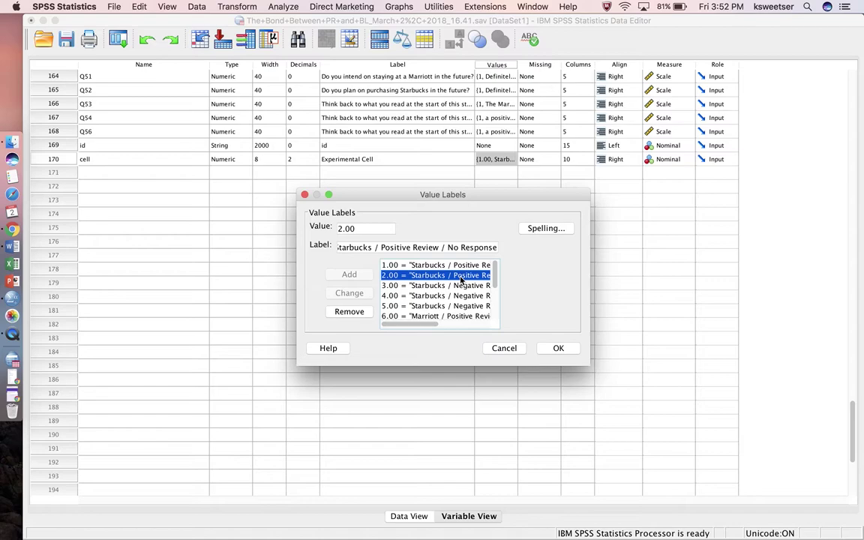
left_click(453, 288)
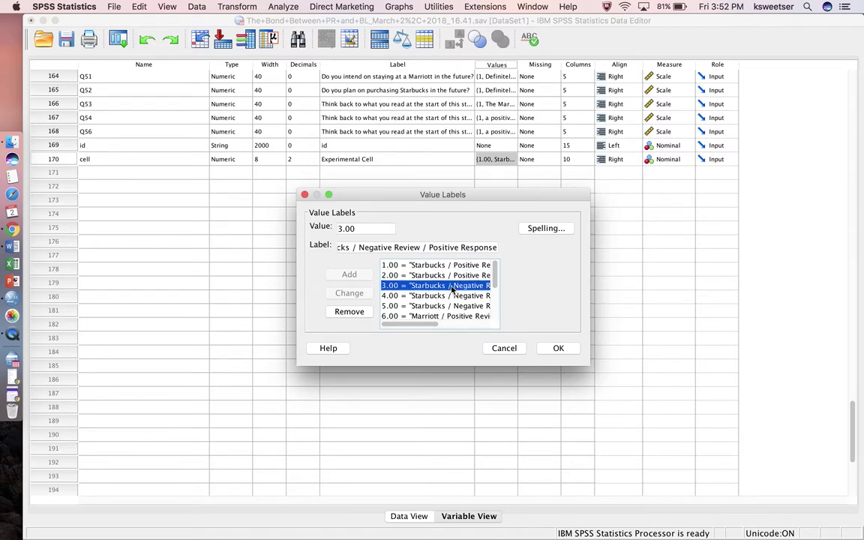
left_click(503, 351)
scroll(437, 245, "up", 3)
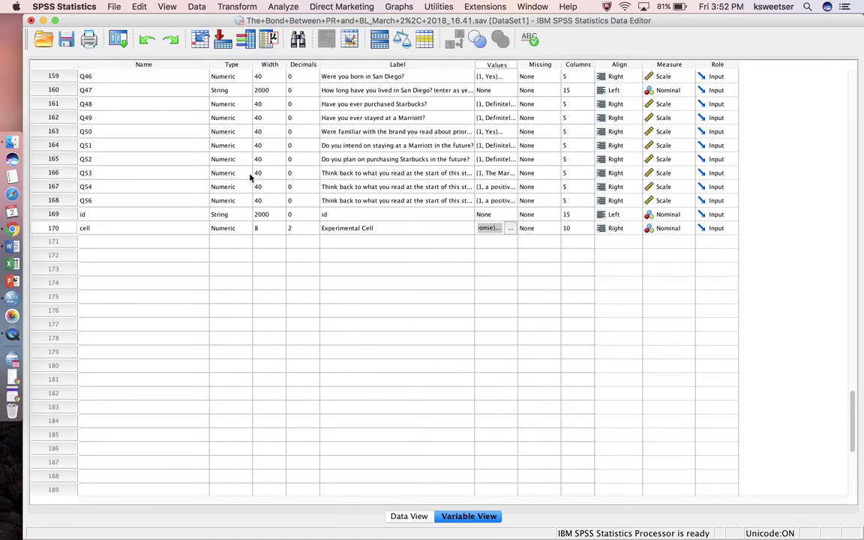
left_click(405, 518)
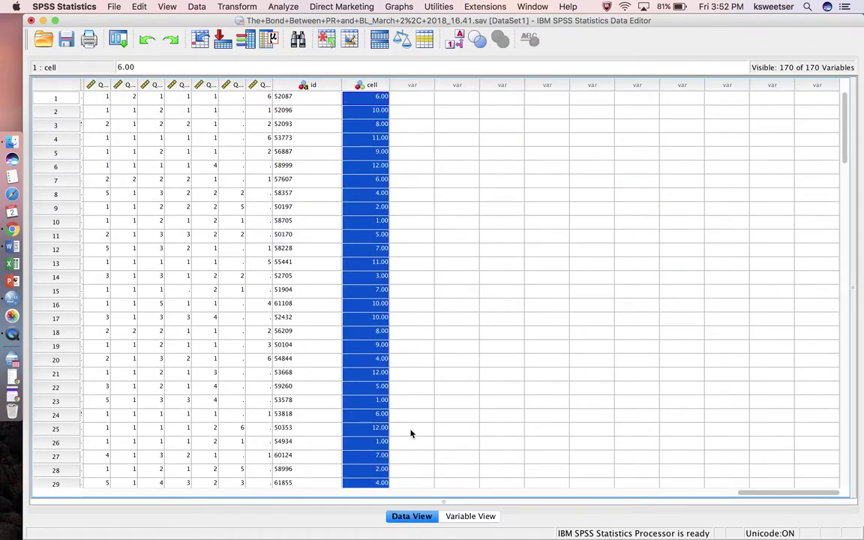
Confirm the last respondent, row 118, has cell value 2.00, then scroll back left.
scroll(411, 433, "down", 20)
scroll(411, 433, "up", 5)
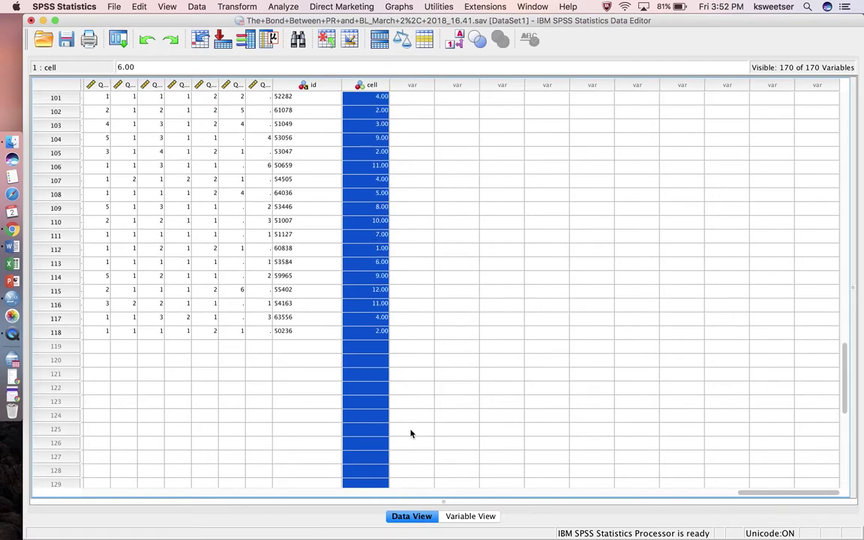
left_click(365, 347)
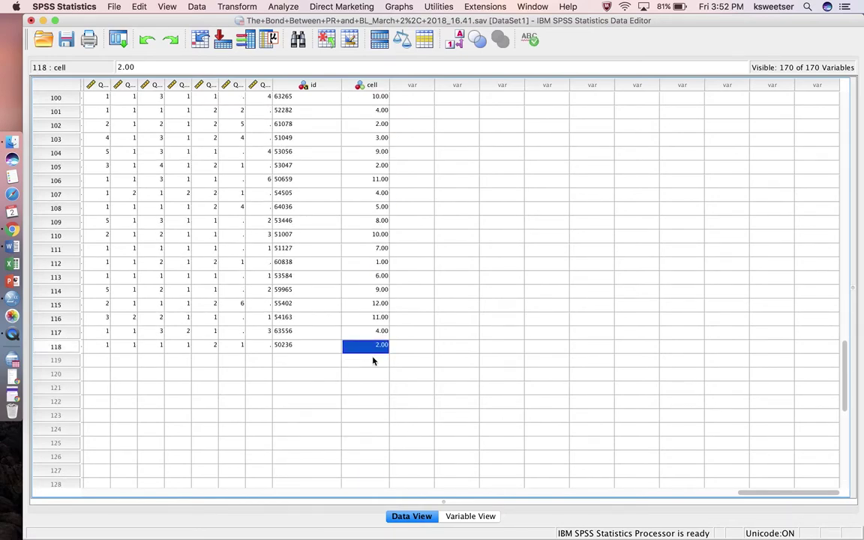
scroll(386, 315, "left", 20)
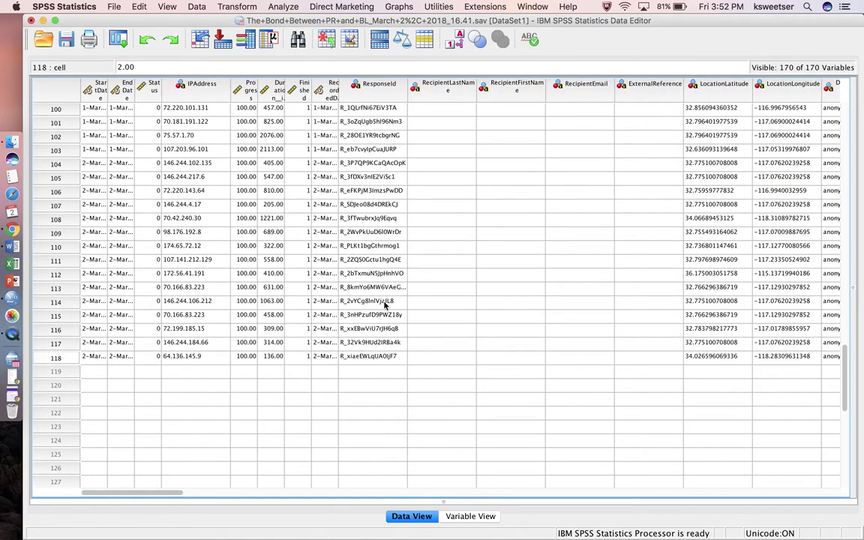
key("ctrl+Up")
Select syntax lines 2–32 covering the IF, VARIABLE LABELS and VALUE LABELS commands.
left_click(609, 235)
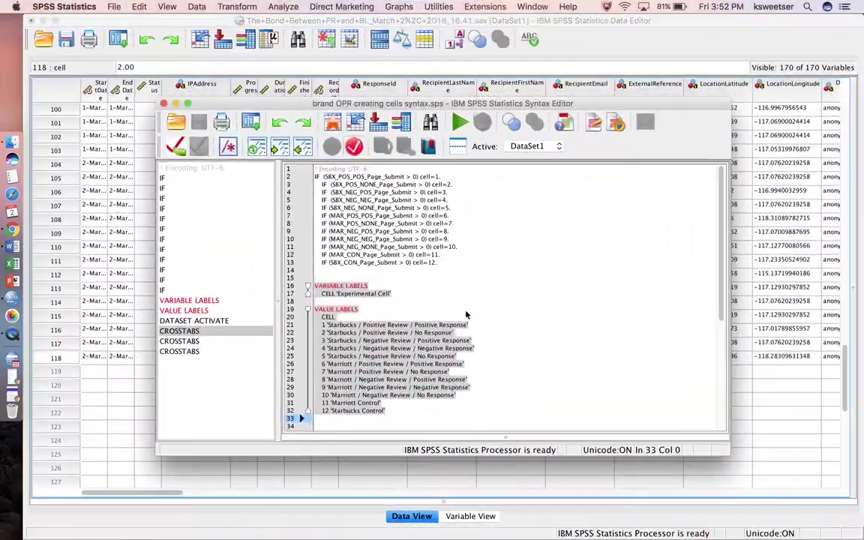
left_click_drag(386, 411, 314, 178)
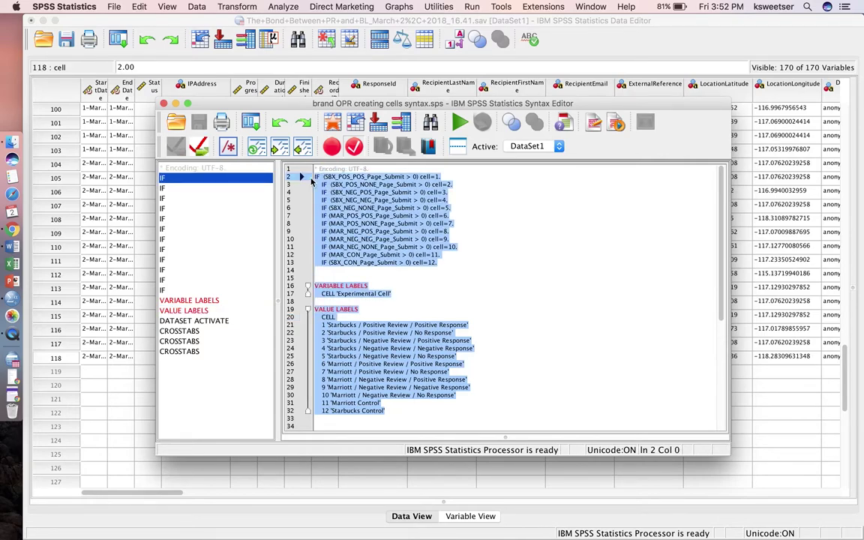